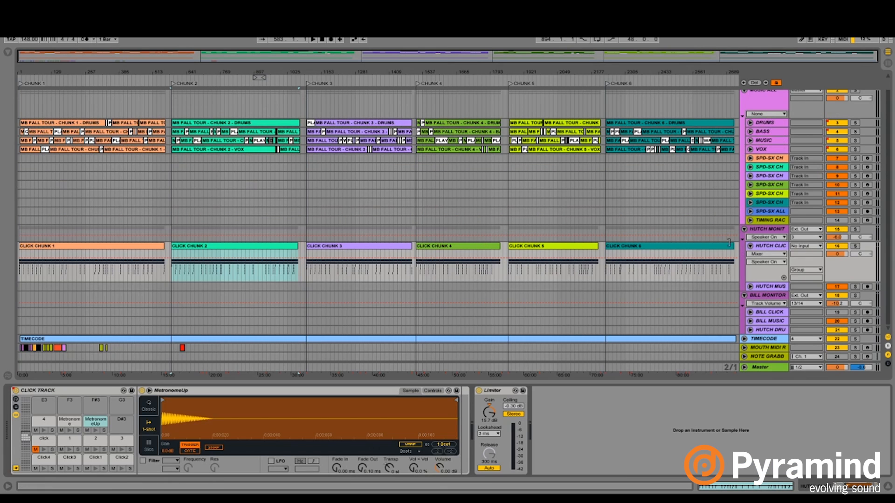
# - Select the CLICK CHUNK 6 clip and route the HUTCH MONITOR group's output to Master
pyautogui.click(686, 249)
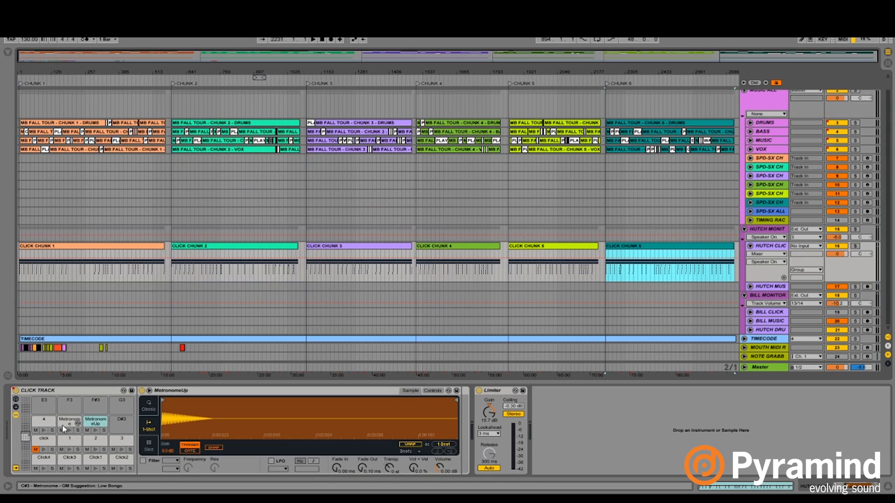
pyautogui.click(813, 231)
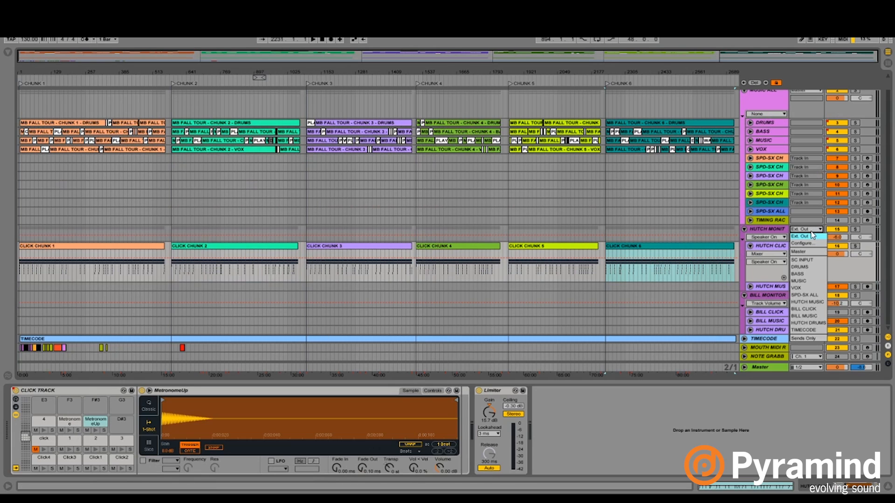
pyautogui.click(810, 236)
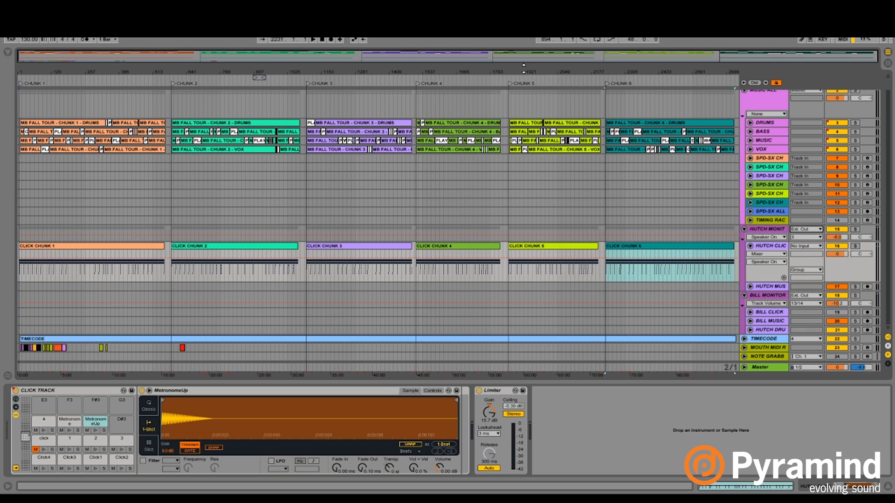
pyautogui.hotkey('ctrl', 'z')
# - Solo the HUTCH MONITOR group and adjust its track volume while playing back the click around chunk 5
pyautogui.moveTo(516, 74); pyautogui.dragTo(515, 90)
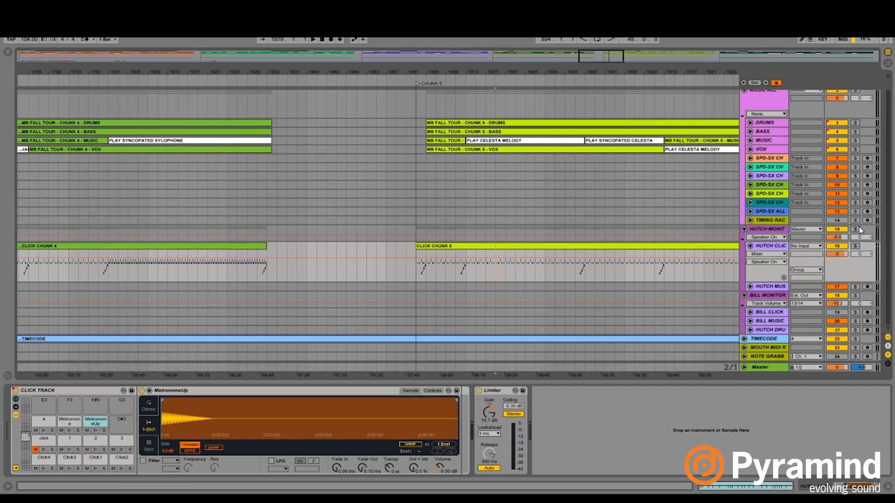
pyautogui.click(855, 230)
pyautogui.press('space')
pyautogui.moveTo(837, 237); pyautogui.dragTo(837, 237)
pyautogui.press('space')
# - Set the arrangement's fixed grid to 1/8 and play back the click near the start of chunk 5
pyautogui.moveTo(456, 72); pyautogui.dragTo(475, 200)
pyautogui.rightClick(473, 211)
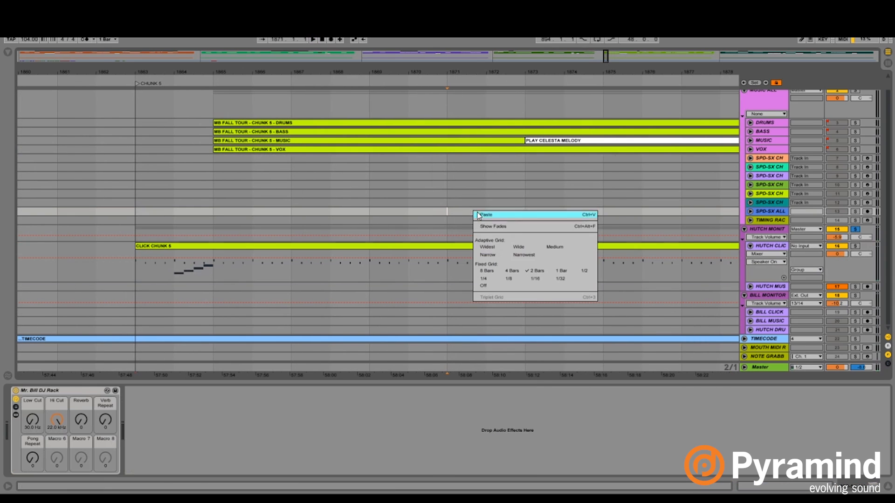
pyautogui.click(510, 286)
pyautogui.click(486, 270)
pyautogui.press('space')
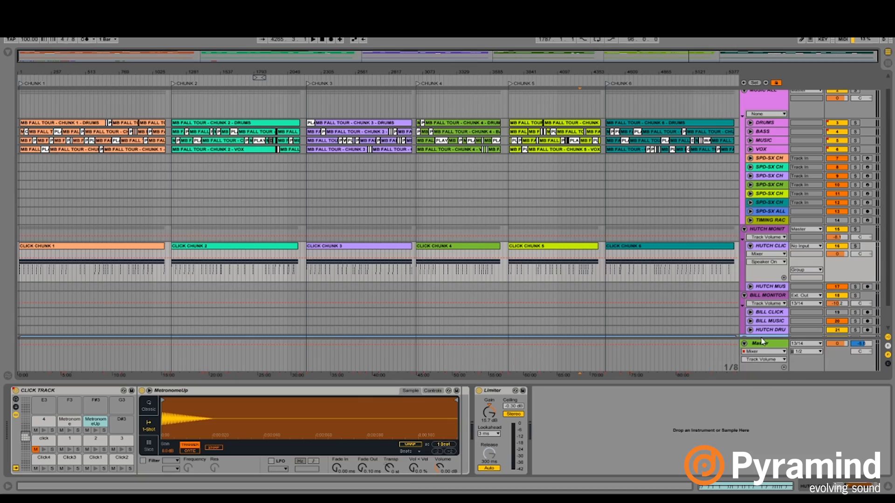
# - Look through the Master track's automation devices and mixer parameters, and fold the track again
pyautogui.click(764, 352)
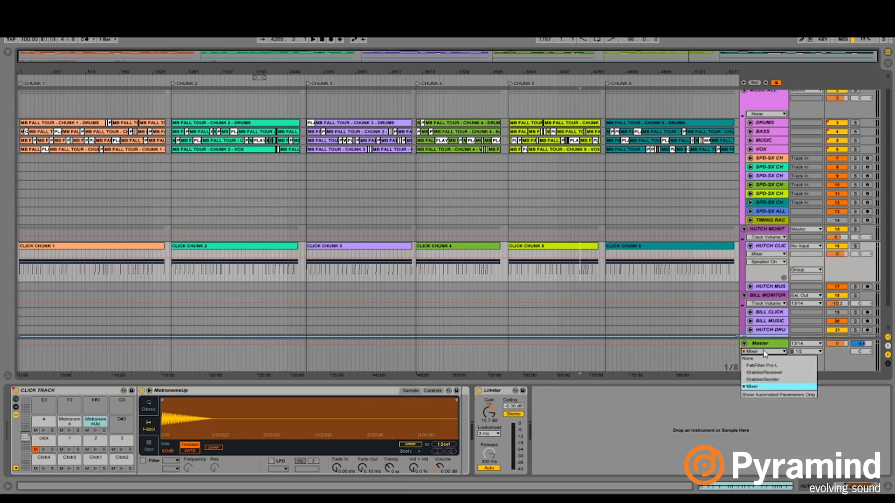
pyautogui.click(764, 353)
pyautogui.click(765, 360)
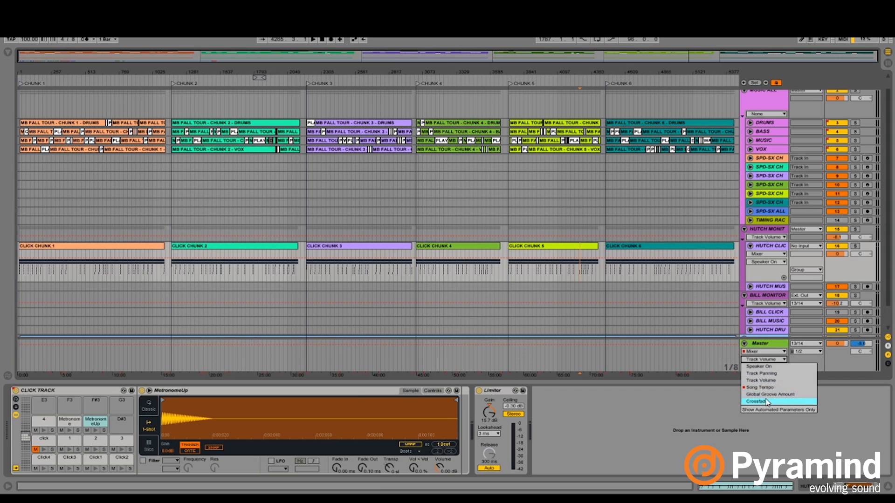
pyautogui.click(757, 350)
pyautogui.click(744, 344)
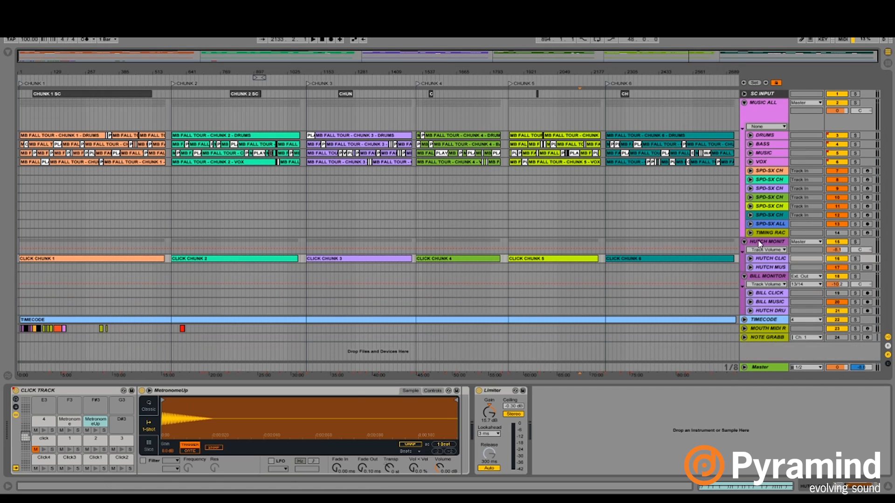
# - Fold the HUTCH CLICK track, widen the track headers, and unfold HUTCH MUSIC to show its routing
pyautogui.click(748, 242)
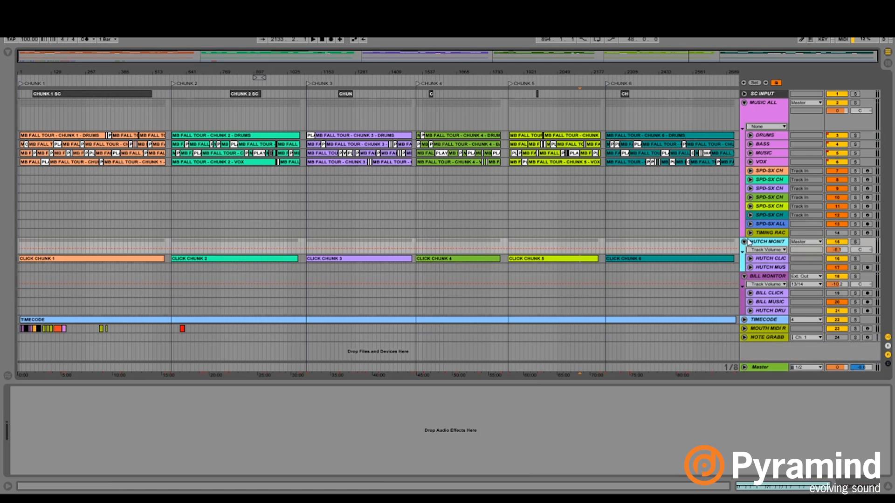
pyautogui.moveTo(741, 236); pyautogui.dragTo(702, 238)
pyautogui.click(714, 268)
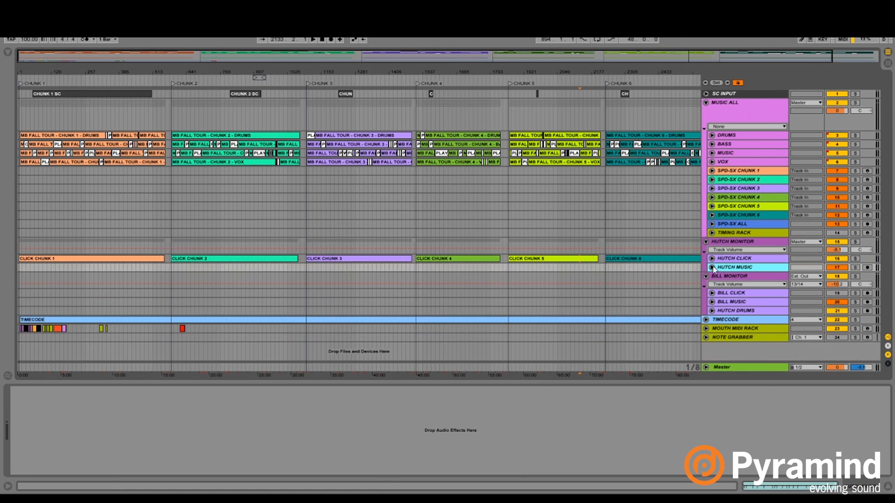
pyautogui.click(712, 267)
# - Examine the devices on the MUSIC ALL, SPD-SX ALL, SPD-SX CHUNK 1 and SPD-SX CHUNK 2 tracks
pyautogui.click(741, 112)
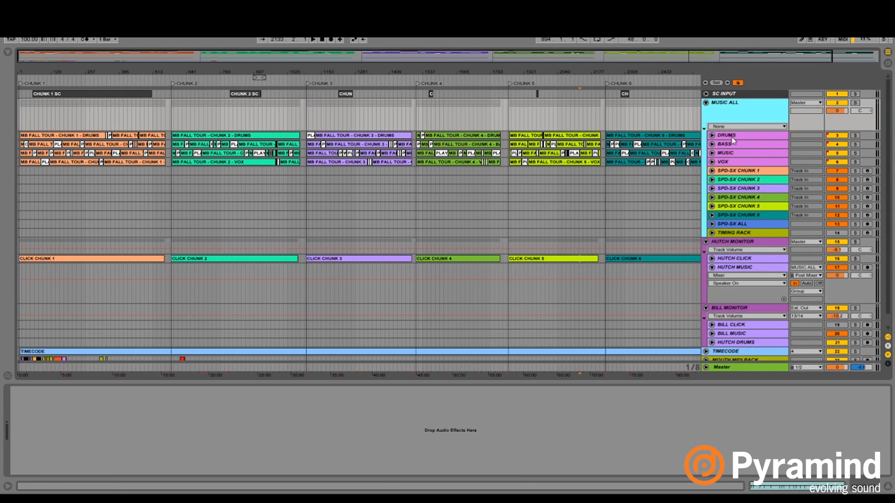
pyautogui.click(727, 226)
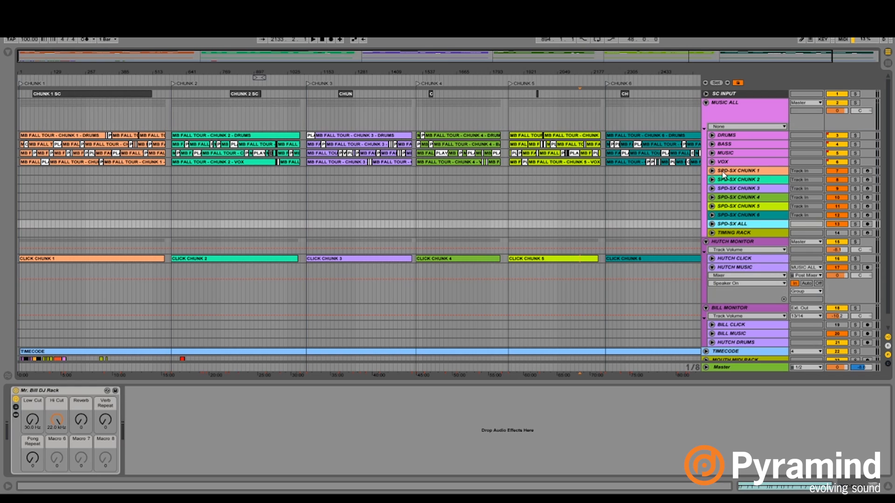
pyautogui.click(733, 173)
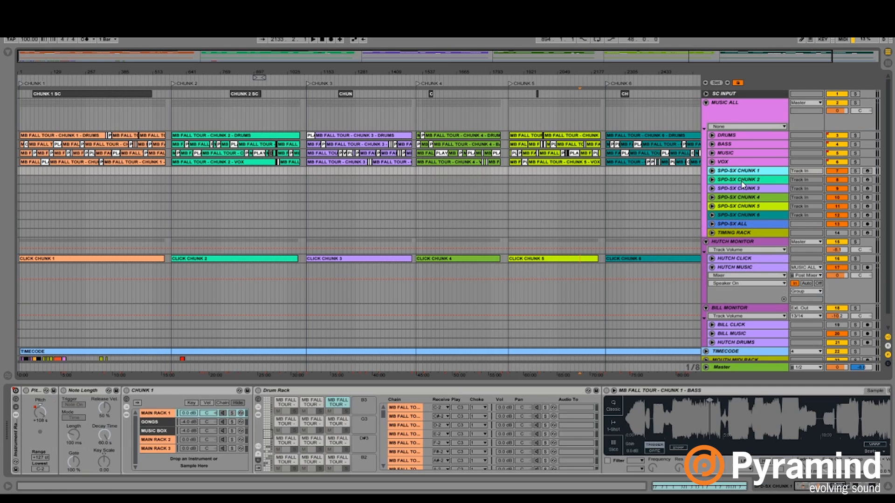
pyautogui.click(742, 182)
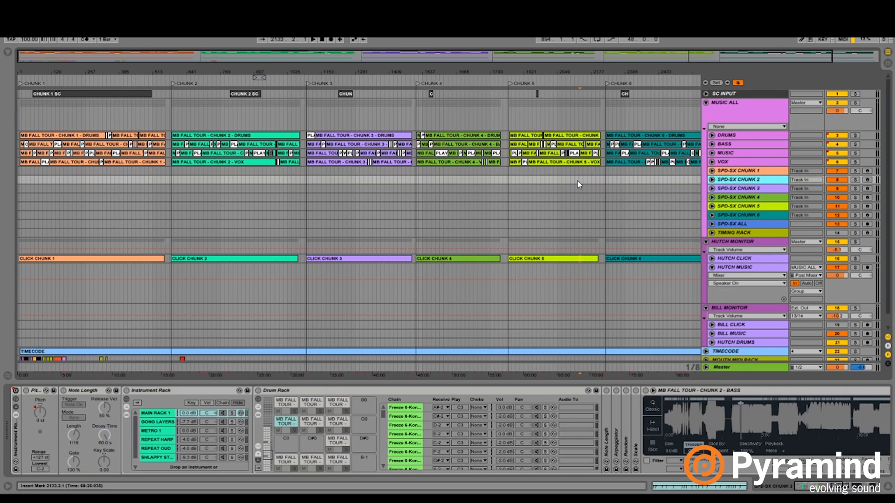
# - Unfold SPD-SX CHUNK 1, examine its Instrument Rack Device On automation across chunk 1, and fold the track again
pyautogui.click(751, 172)
pyautogui.press('u')
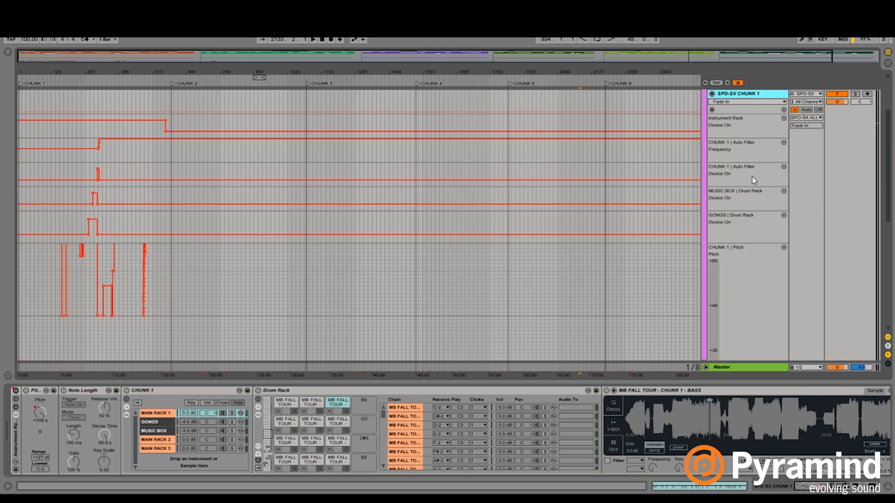
pyautogui.press('u')
pyautogui.press('Down')
pyautogui.press('u')
pyautogui.press('u')
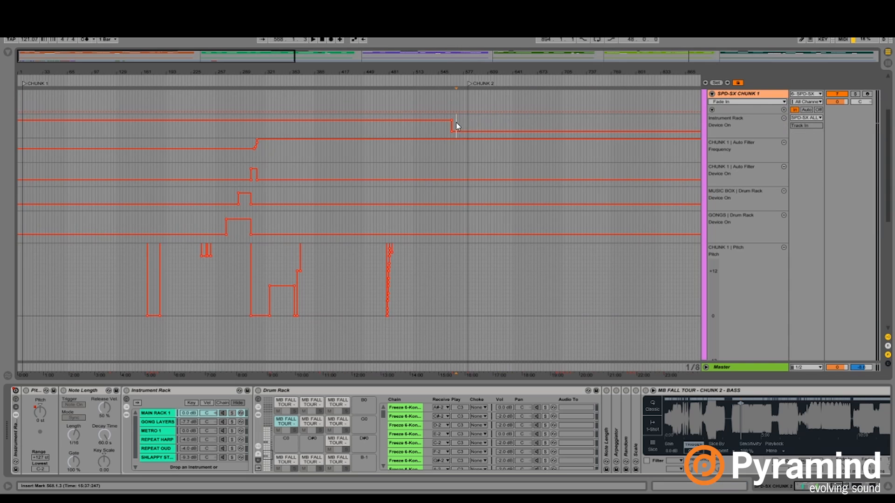
pyautogui.moveTo(455, 122); pyautogui.dragTo(18, 122)
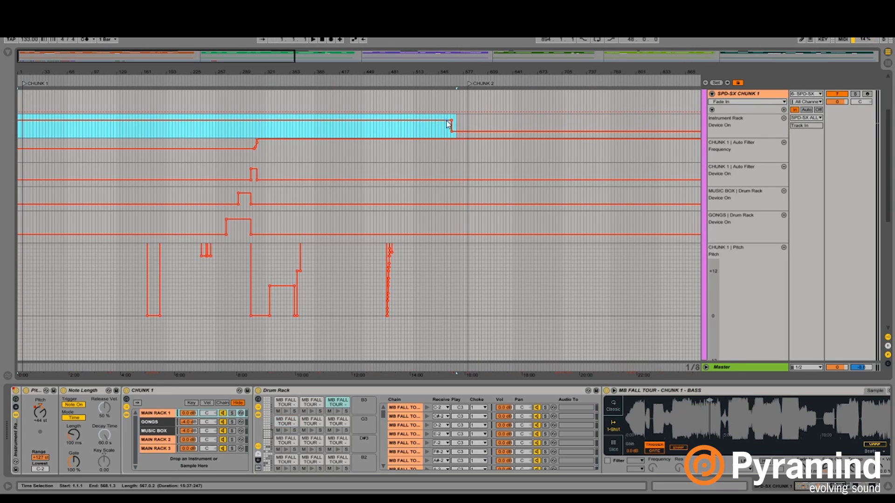
pyautogui.click(458, 122)
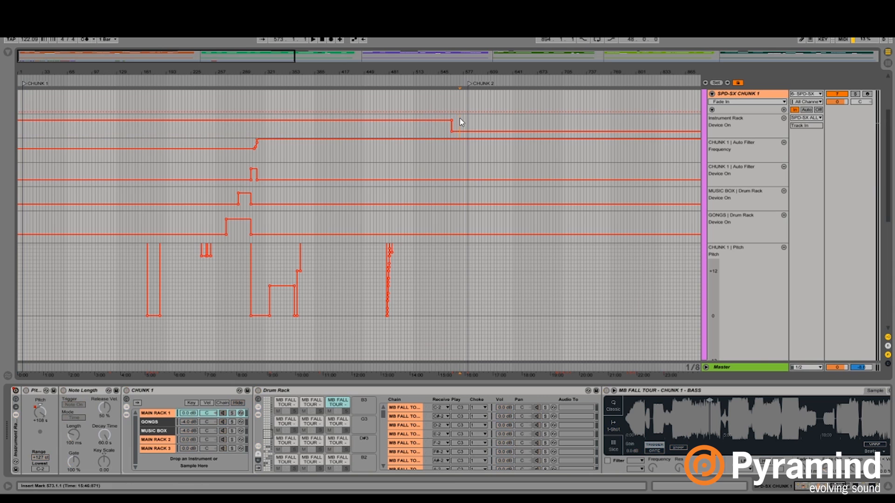
pyautogui.click(712, 94)
# - Unfold SPD-SX CHUNK 2, examine its automation across chunk 2 up to chunk 3, and fold the track again
pyautogui.click(711, 103)
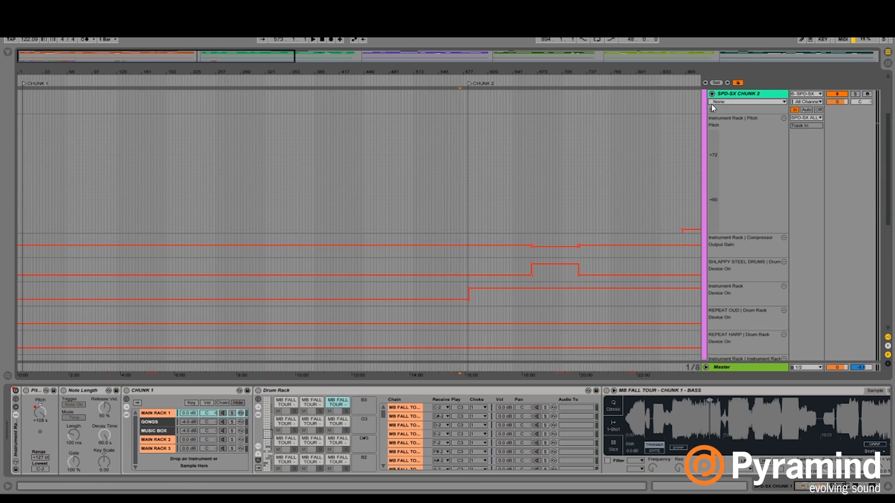
pyautogui.click(574, 83)
pyautogui.moveTo(551, 74); pyautogui.dragTo(512, 42)
pyautogui.moveTo(244, 211); pyautogui.dragTo(434, 210)
pyautogui.click(434, 209)
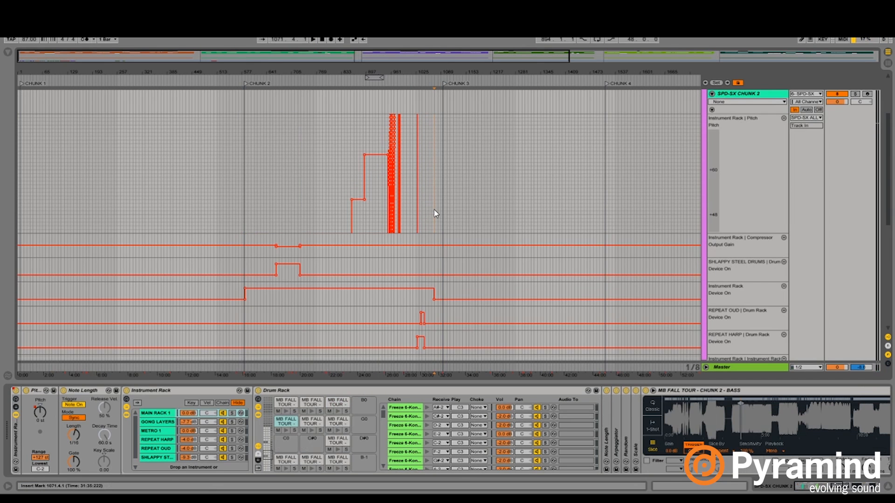
pyautogui.scroll(3, 718, 148)
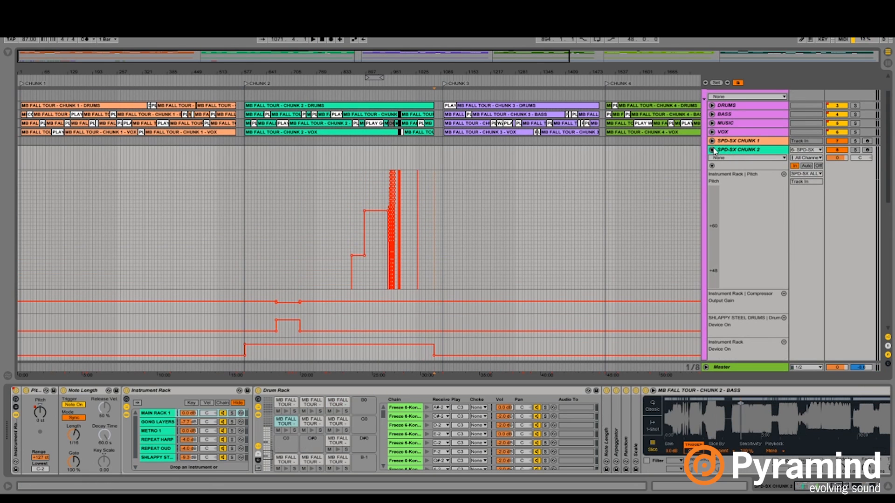
pyautogui.click(711, 149)
pyautogui.click(368, 151)
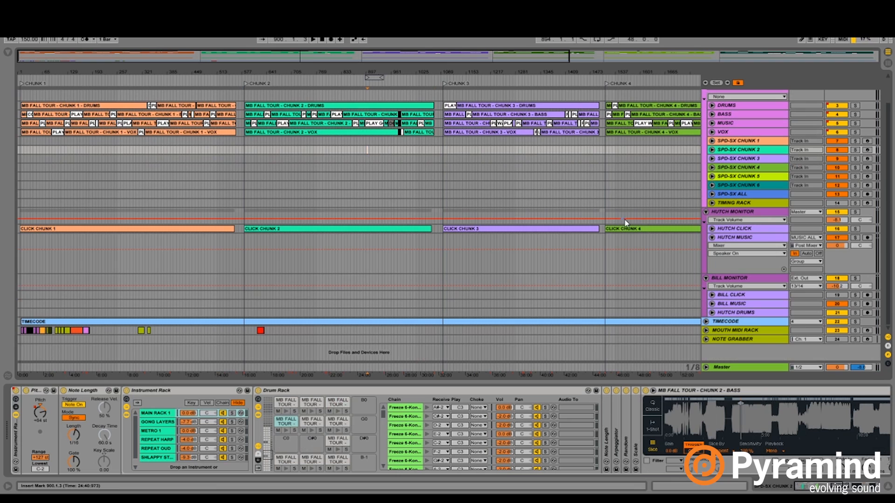
# - Highlight the HUTCH MUSIC track, the SPD-SX CHUNK 1 to 6 tracks, and the MUSIC ALL group to review the routing
pyautogui.click(730, 238)
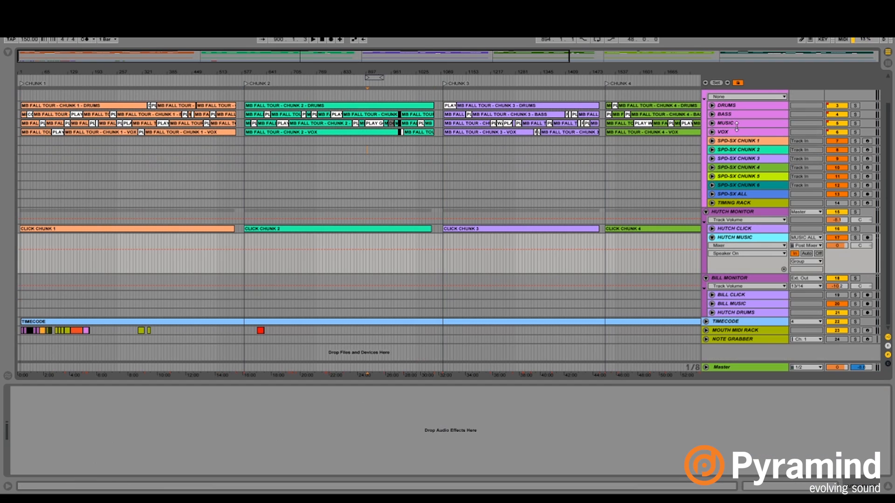
pyautogui.click(744, 145)
pyautogui.keyDown('shift'); pyautogui.click(742, 185); pyautogui.keyUp('shift')
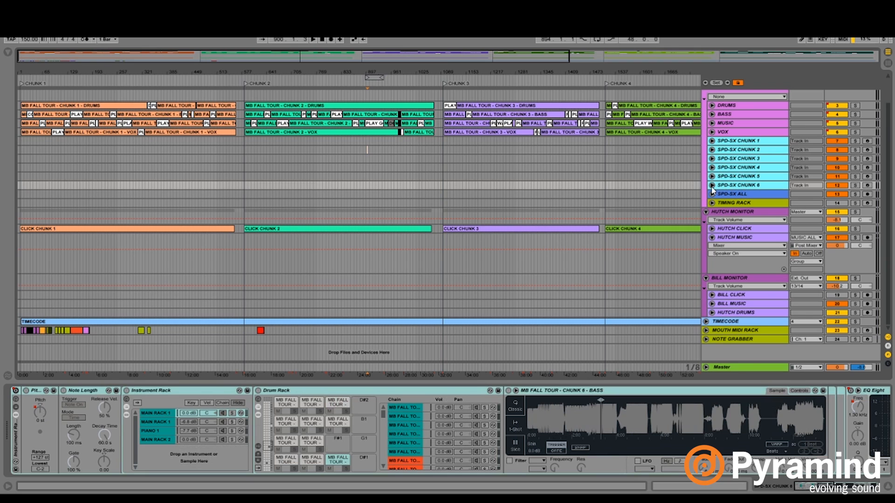
pyautogui.scroll(2, 734, 154)
pyautogui.click(738, 118)
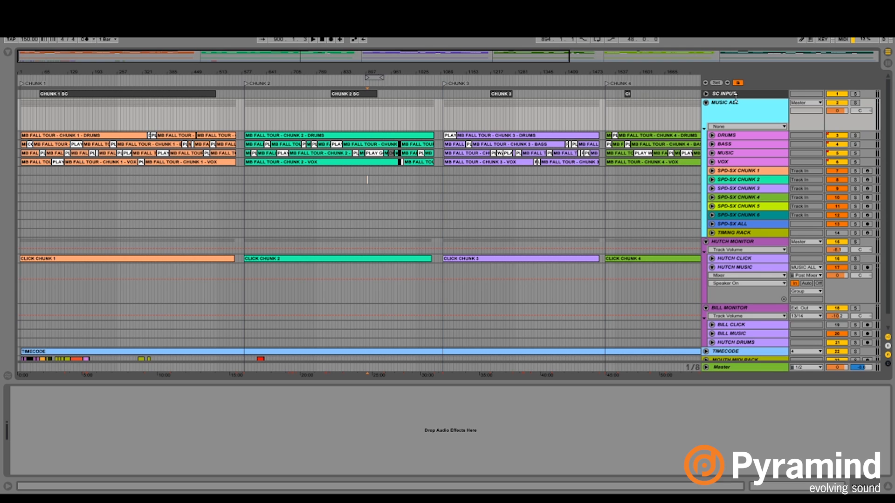
# - Examine the HUTCH MUSIC input source and the HUTCH CLICK notes in the HUTCH MONITOR group, and fold both tracks
pyautogui.scroll(-1, 749, 227)
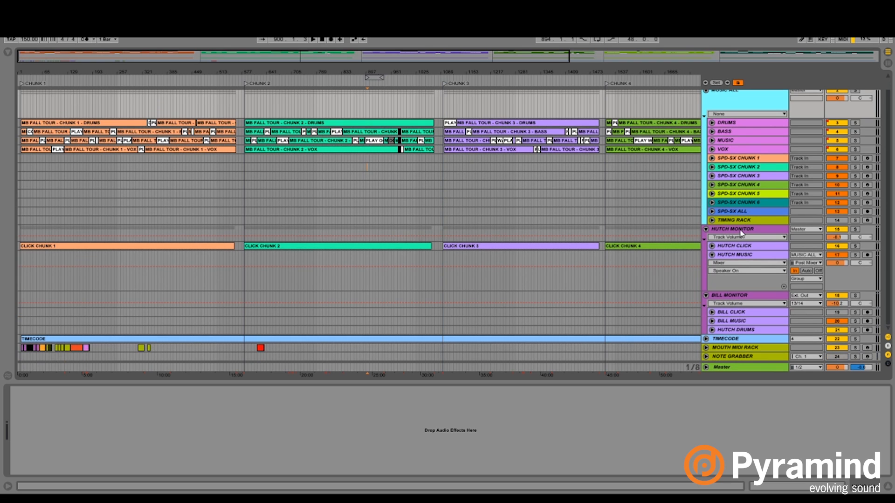
pyautogui.click(741, 231)
pyautogui.click(805, 254)
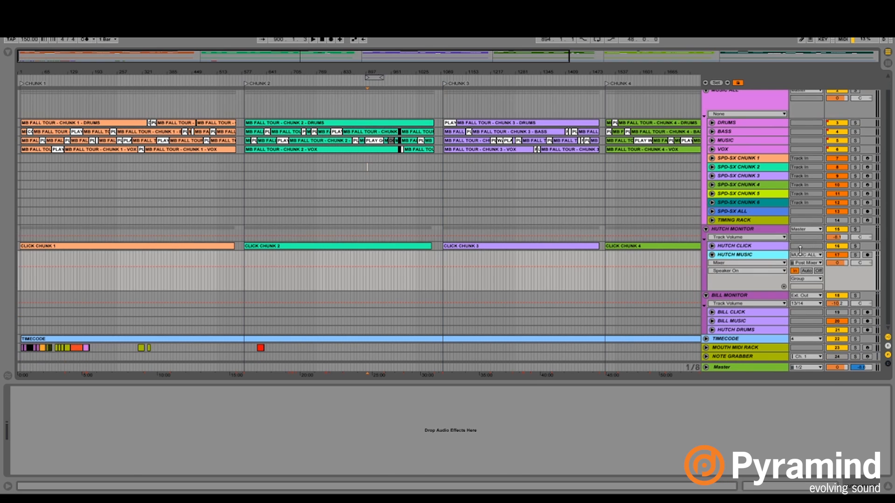
pyautogui.click(791, 255)
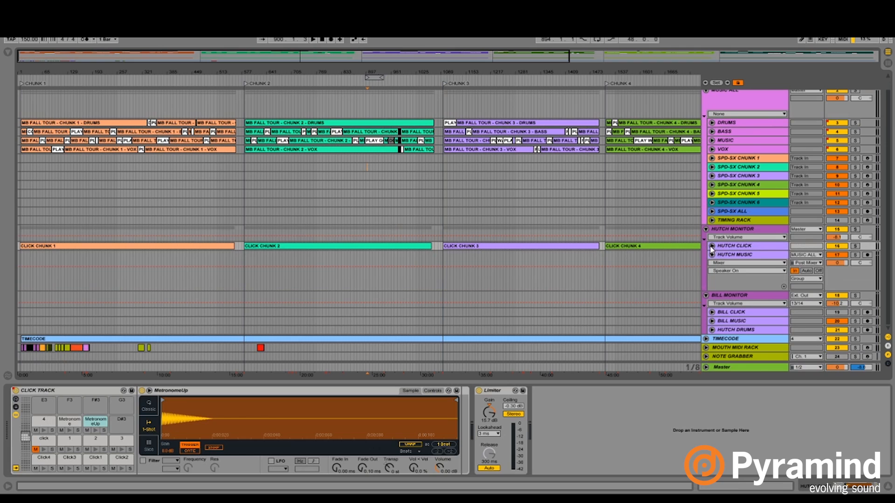
pyautogui.click(712, 246)
pyautogui.click(709, 247)
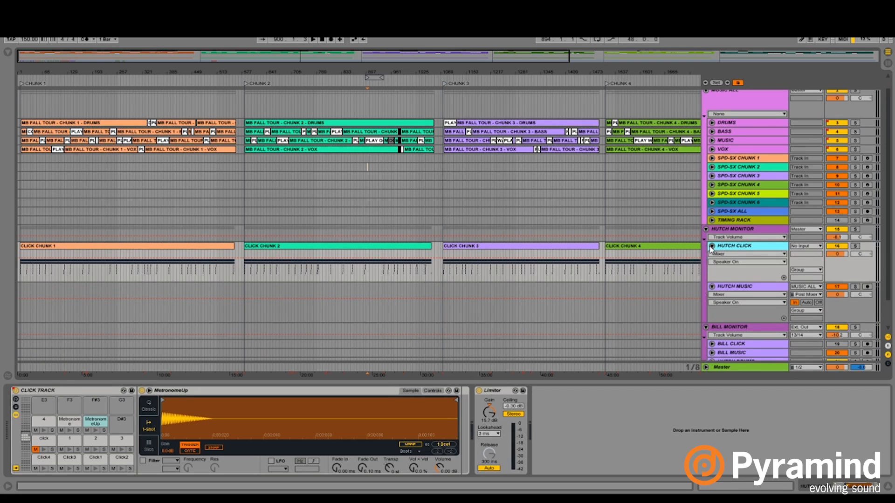
pyautogui.click(711, 246)
pyautogui.click(713, 255)
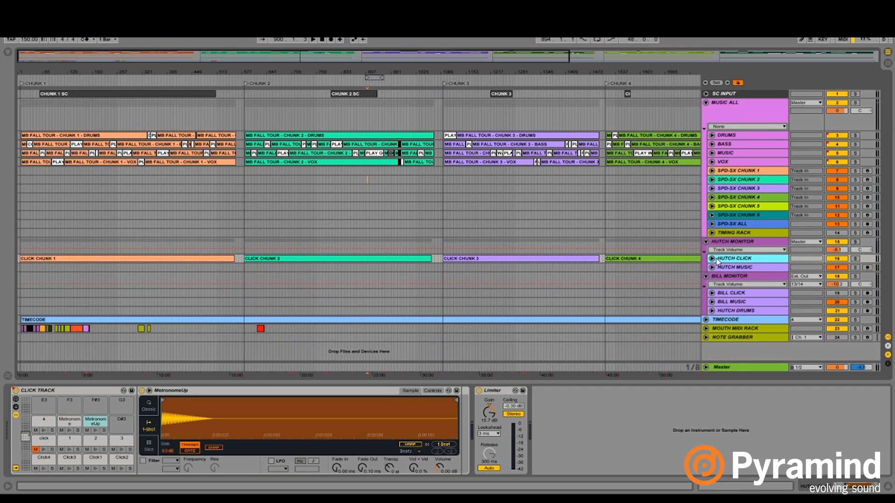
# - Examine BILL CLICK's input source in the BILL MONITOR group, fold the track, and check the HUTCH MONITOR group's output routing
pyautogui.click(730, 280)
pyautogui.click(723, 294)
pyautogui.click(712, 293)
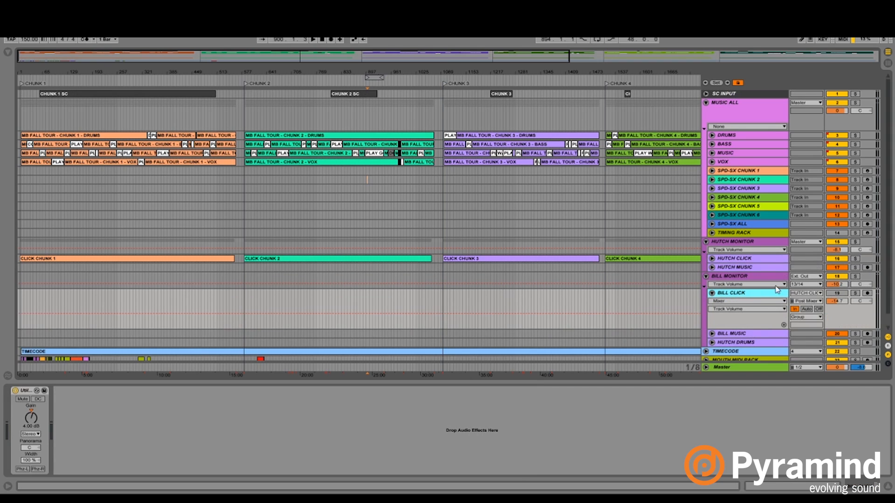
pyautogui.scroll(-1, 775, 286)
pyautogui.click(805, 280)
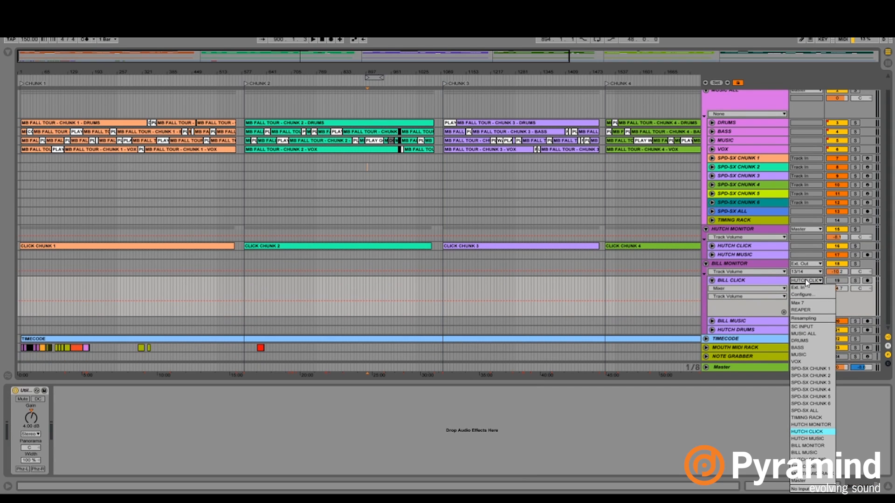
pyautogui.click(808, 280)
pyautogui.click(723, 282)
pyautogui.click(712, 281)
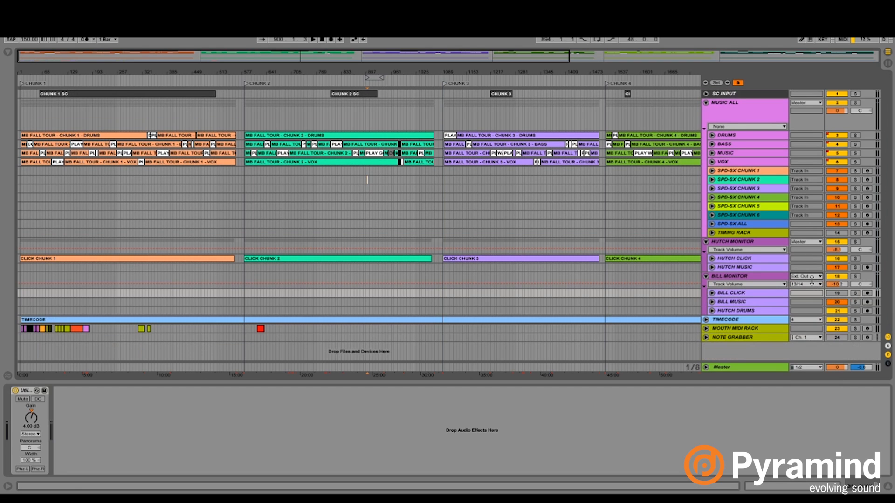
pyautogui.click(811, 242)
pyautogui.click(810, 241)
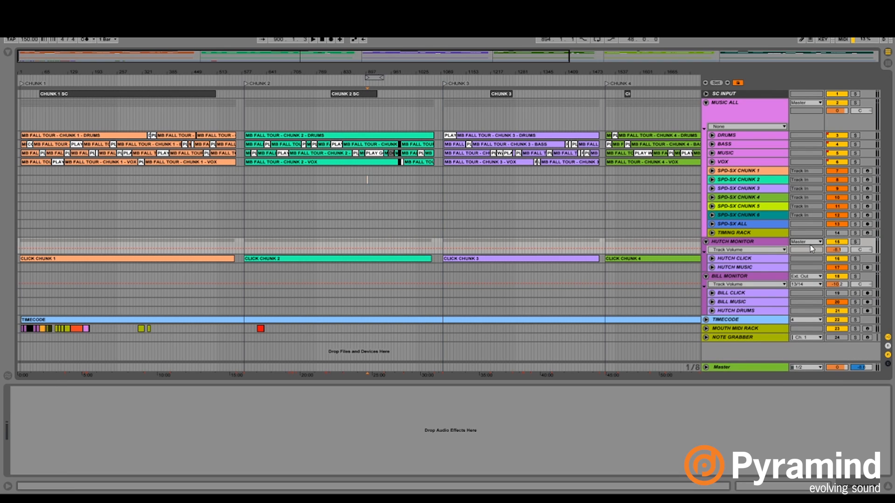
# - Unfold BILL MUSIC in the BILL MONITOR group, examine its input source, and fold the track again
pyautogui.click(755, 302)
pyautogui.press('u')
pyautogui.click(810, 303)
pyautogui.click(810, 303)
pyautogui.click(758, 304)
pyautogui.press('u')
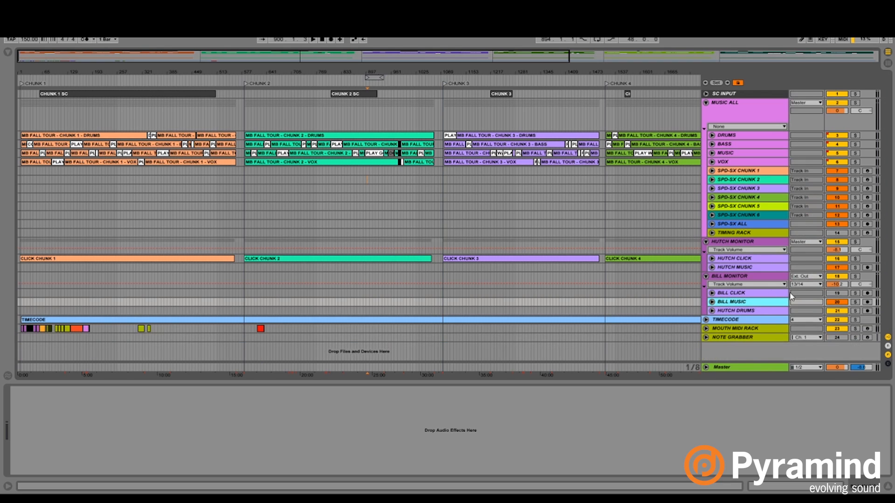
# - Unfold HUTCH DRUMS in the BILL MONITOR group, examine its available input sources without changing them, and select the track
pyautogui.press('Down')
pyautogui.press('u')
pyautogui.click(804, 300)
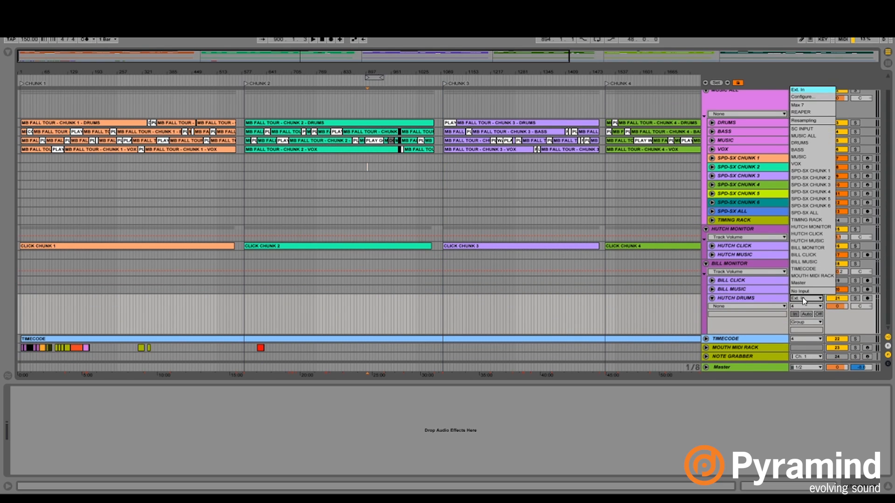
pyautogui.click(803, 300)
pyautogui.click(765, 296)
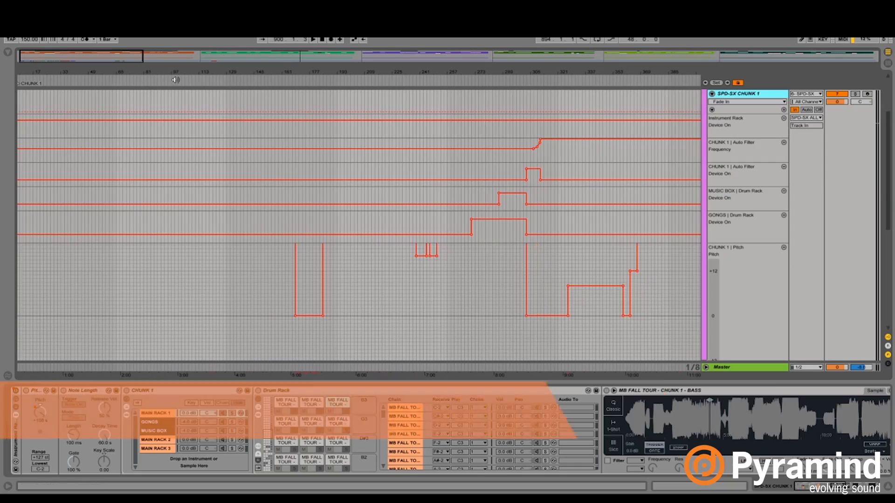
# - Fold SPD-SX CHUNK 1, place the insert marker at 56.3.1 where the CHUNK 1 SC clip begins, and unfold the track's automation lanes
pyautogui.scroll(4, 359, 222)
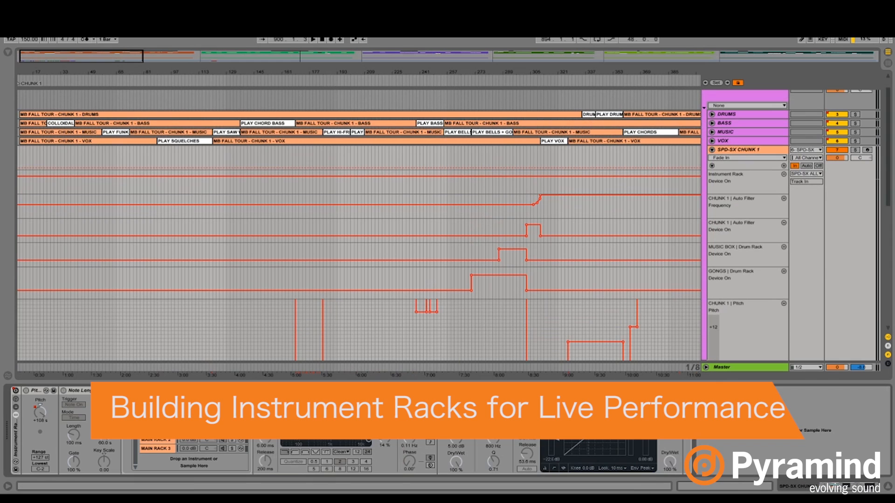
pyautogui.scroll(1, 788, 204)
pyautogui.scroll(1, 789, 204)
pyautogui.doubleClick(744, 172)
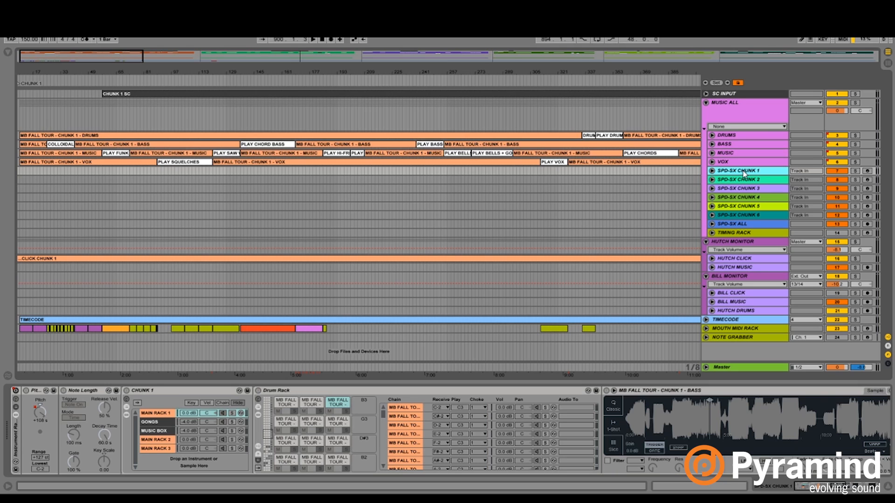
pyautogui.click(102, 173)
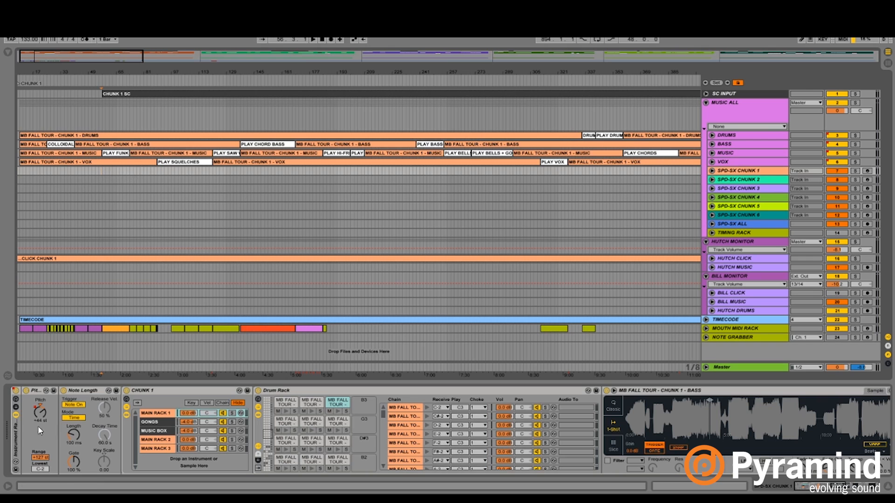
pyautogui.doubleClick(739, 171)
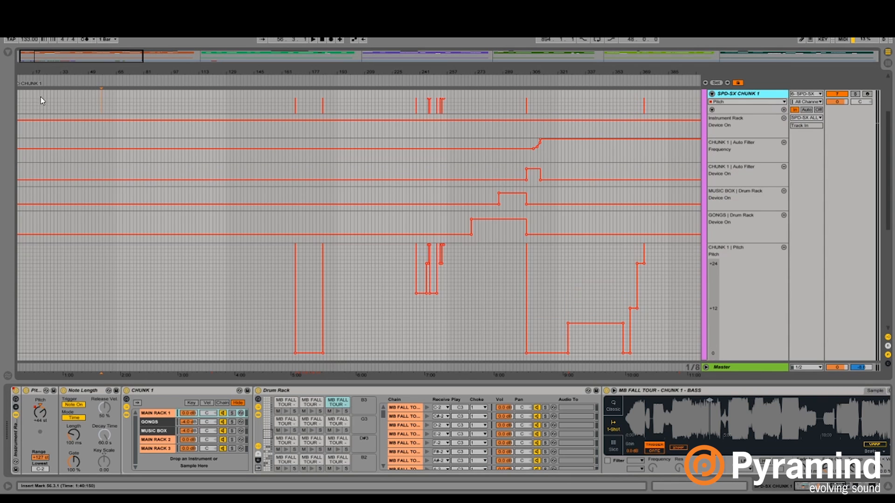
# - Go to the start of chunk 1, try overriding the Pitch device's automated value on SPD-SX CHUNK 1, and activate the track
pyautogui.click(42, 80)
pyautogui.moveTo(33, 57); pyautogui.dragTo(7, 361)
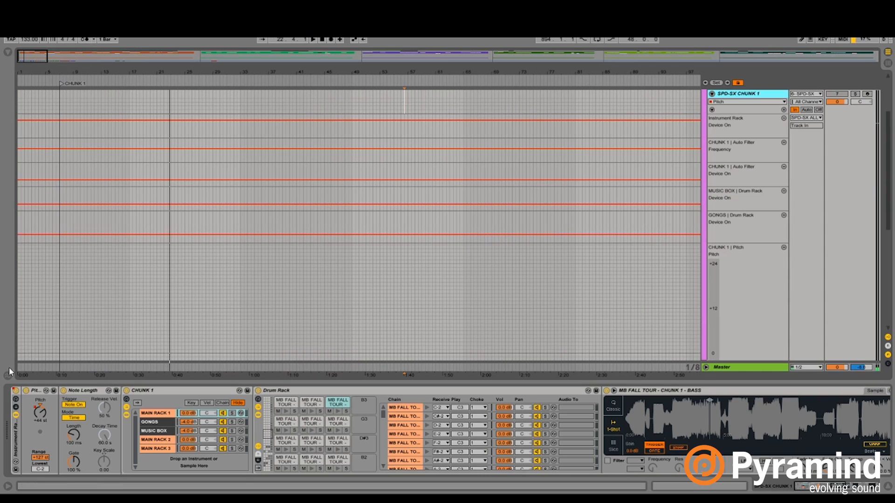
pyautogui.click(42, 411)
pyautogui.press('Delete')
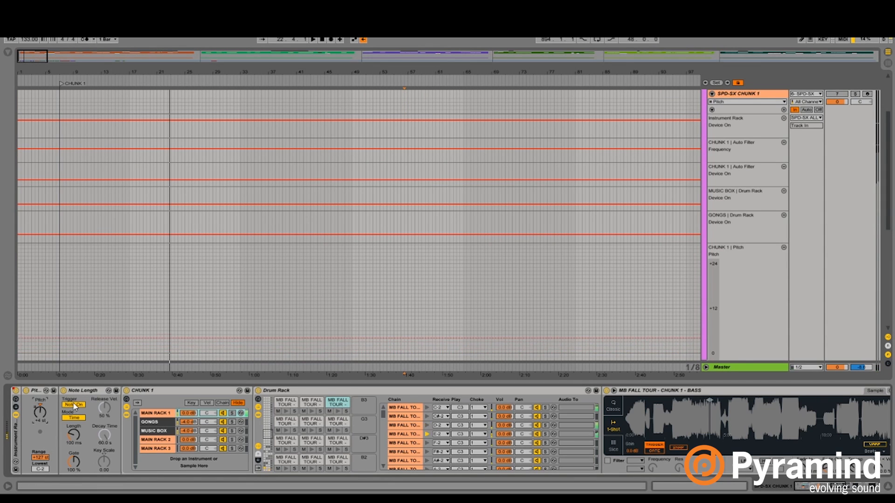
pyautogui.click(834, 95)
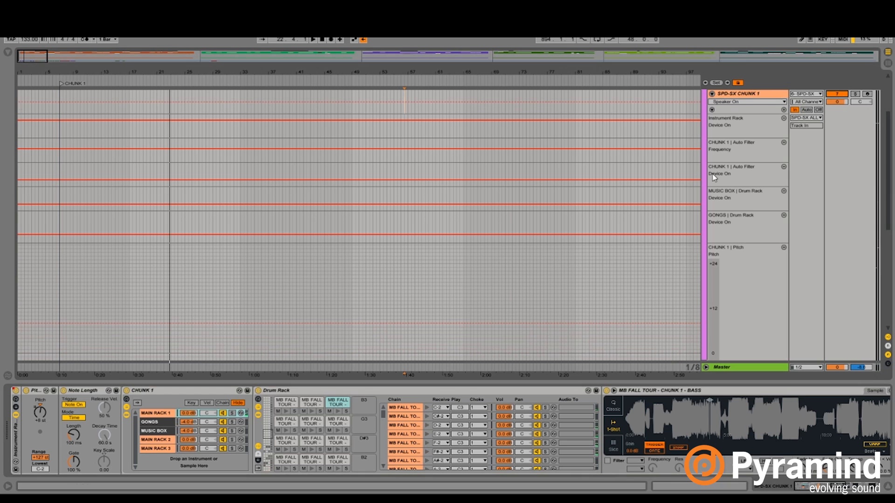
pyautogui.click(36, 414)
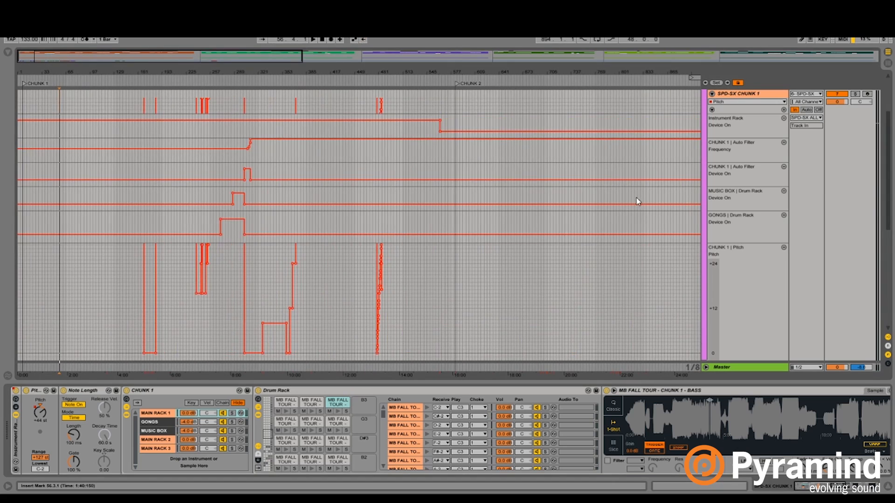
# - Examine the CHUNK 1 Pitch automation near bar 478 and place the insert marker just before the PLAY SYNTH MELODY clip
pyautogui.scroll(-2, 637, 201)
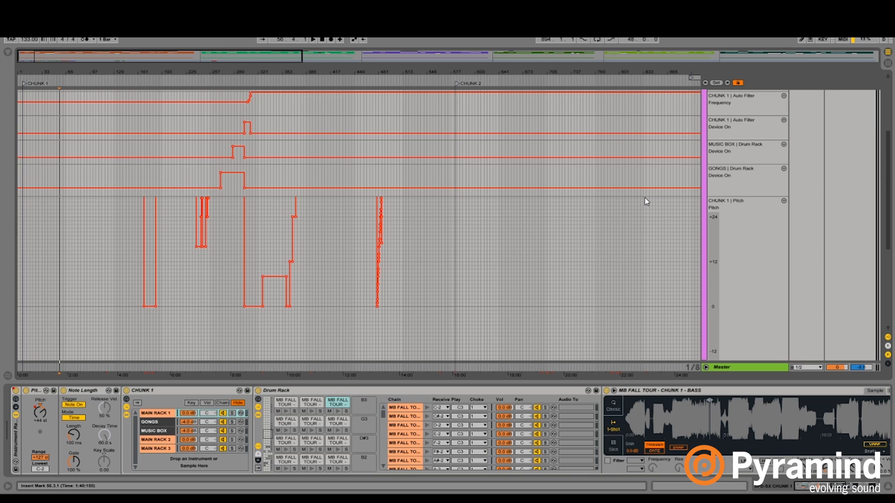
pyautogui.scroll(3, 483, 250)
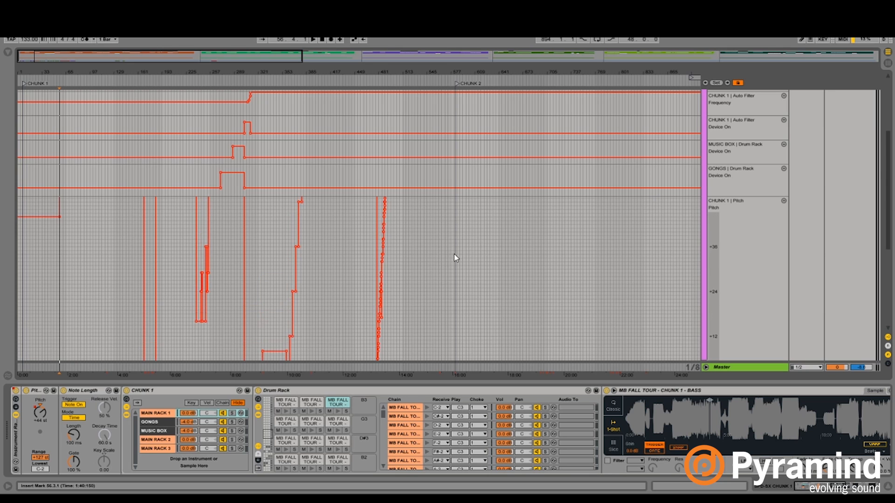
pyautogui.moveTo(379, 70); pyautogui.dragTo(379, 261)
pyautogui.scroll(5, 825, 255)
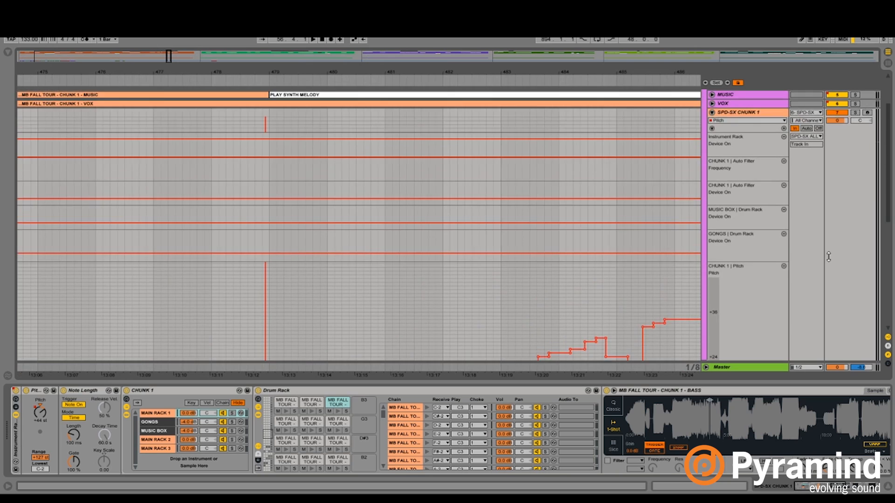
pyautogui.scroll(-5, 776, 249)
pyautogui.click(255, 209)
pyautogui.scroll(3, 767, 215)
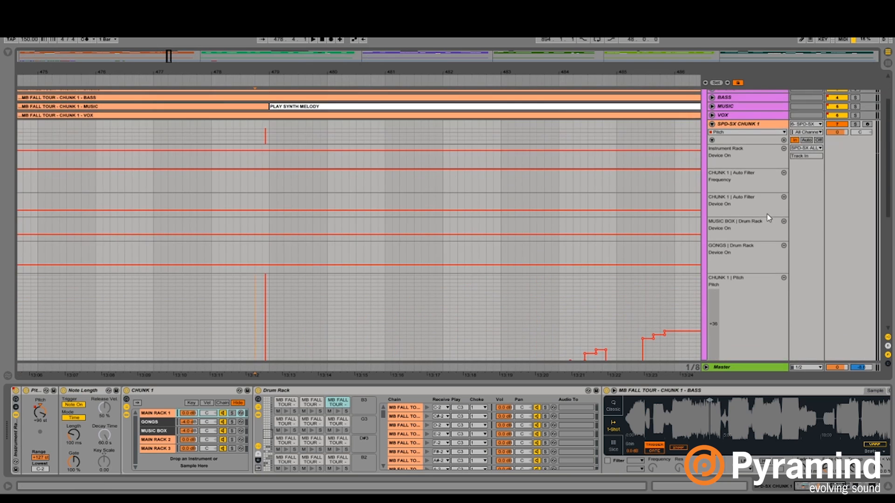
# - Fold and reopen SPD-SX CHUNK 1, and examine the stepped CHUNK 1 Pitch automation under the PLAY SYNTH MELODY clip
pyautogui.click(712, 124)
pyautogui.click(711, 171)
pyautogui.scroll(-3, 685, 212)
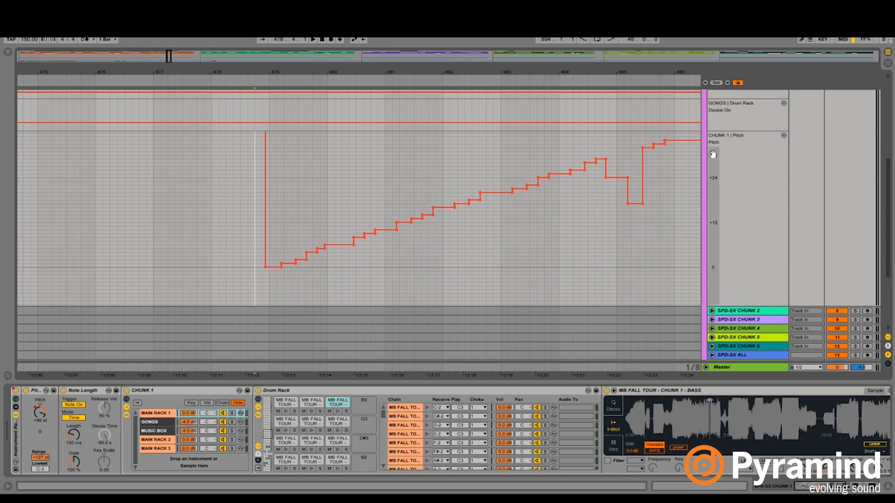
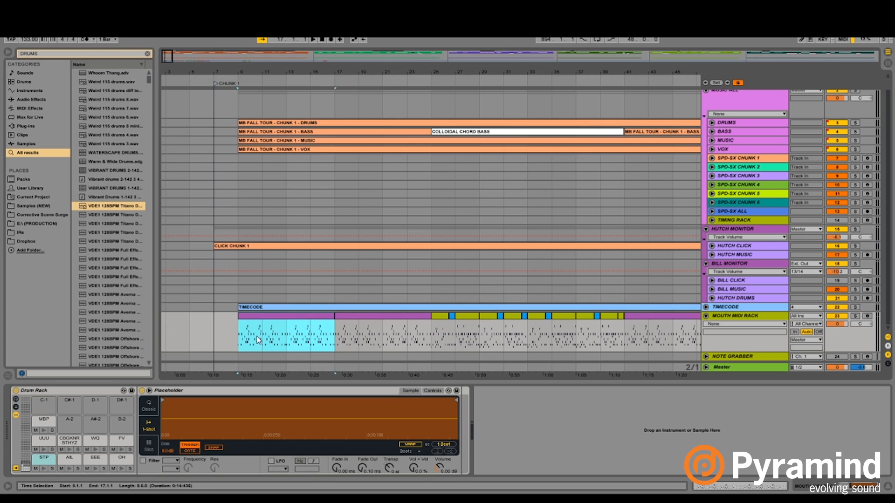
# - Display the MOUTH MIDI RACK track's devices, and unfold the NOTE GRABBER track with its devices shown
pyautogui.click(249, 325)
pyautogui.moveTo(265, 69); pyautogui.dragTo(265, 96)
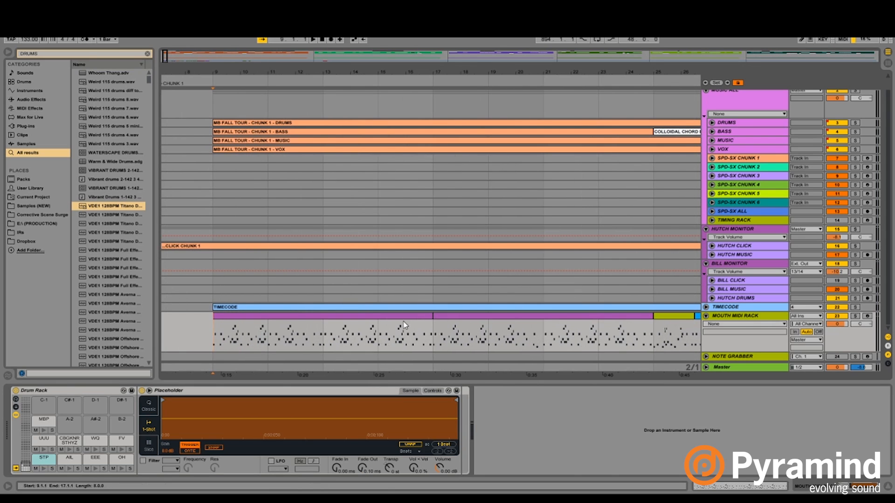
pyautogui.click(750, 319)
pyautogui.doubleClick(750, 320)
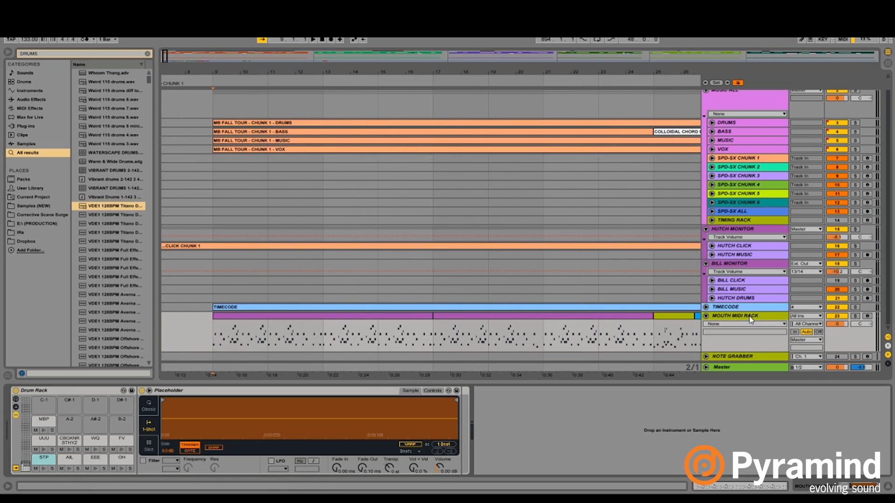
pyautogui.doubleClick(743, 357)
pyautogui.click(705, 357)
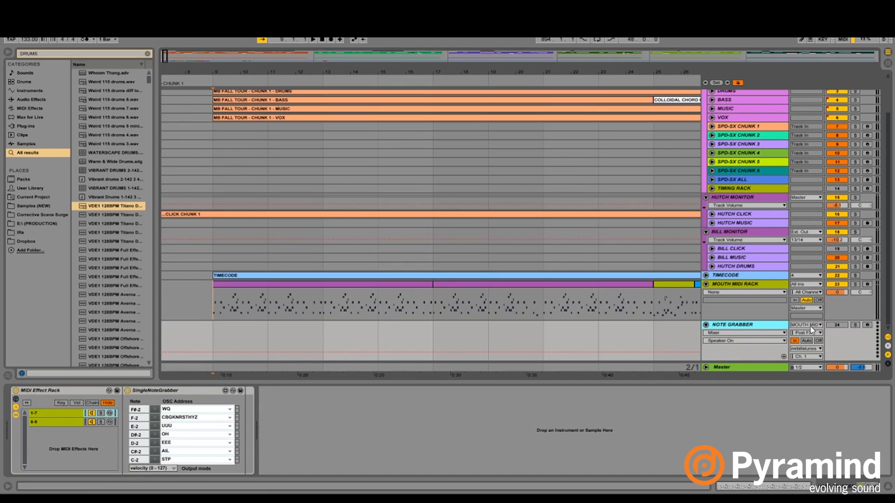
# - Examine the notes of the MOUTH MIDI RACK clip starting at bar 17, and select the AIL and OH pads in the track's Drum Rack
pyautogui.click(756, 286)
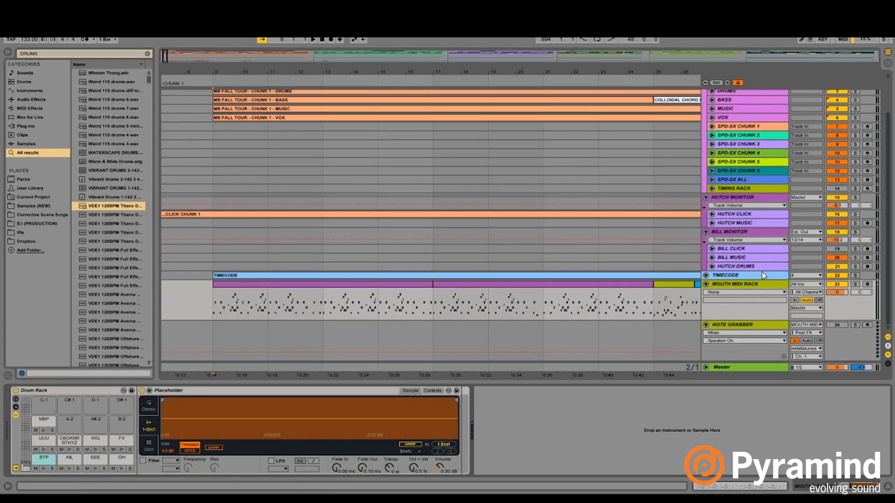
pyautogui.click(526, 286)
pyautogui.doubleClick(526, 289)
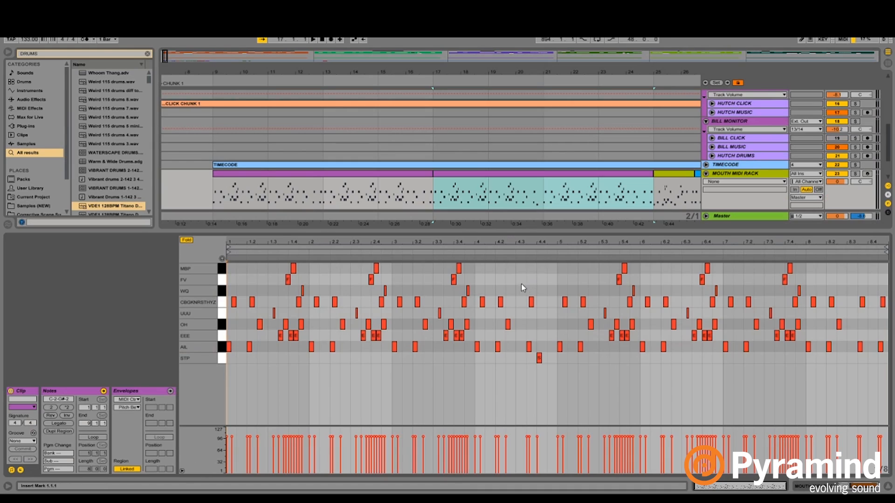
pyautogui.click(734, 177)
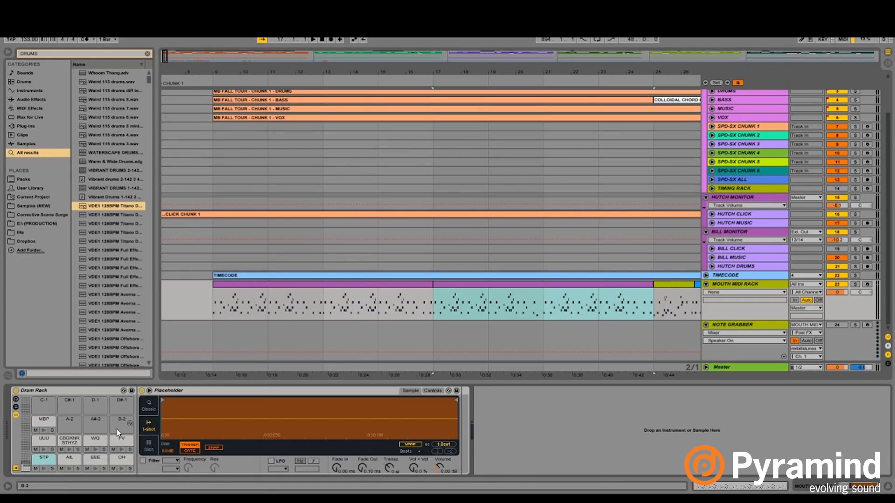
pyautogui.click(66, 461)
pyautogui.click(119, 460)
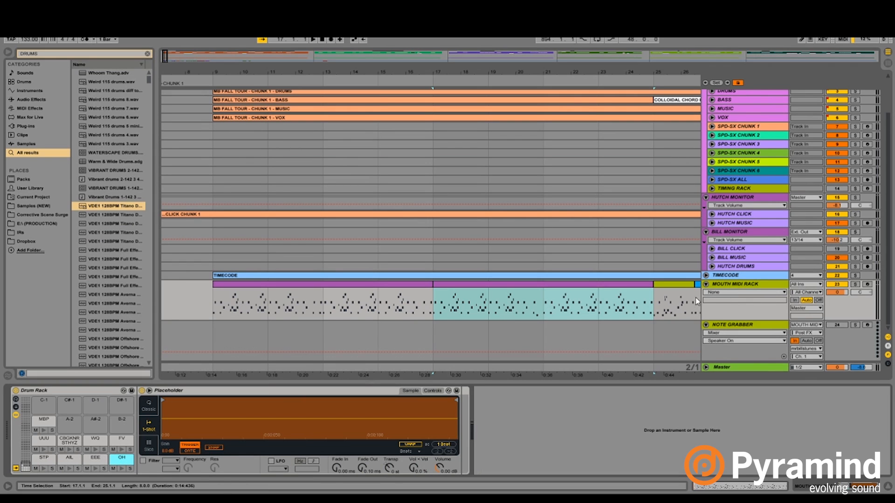
pyautogui.doubleClick(582, 289)
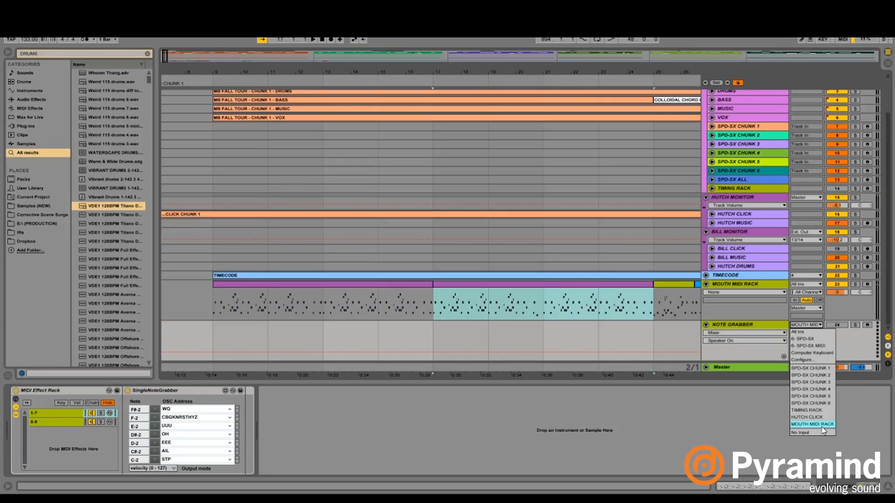
# - Check NOTE GRABBER's MIDI input source and set its MIDI output to mrbillstunes
pyautogui.click(764, 418)
pyautogui.click(745, 325)
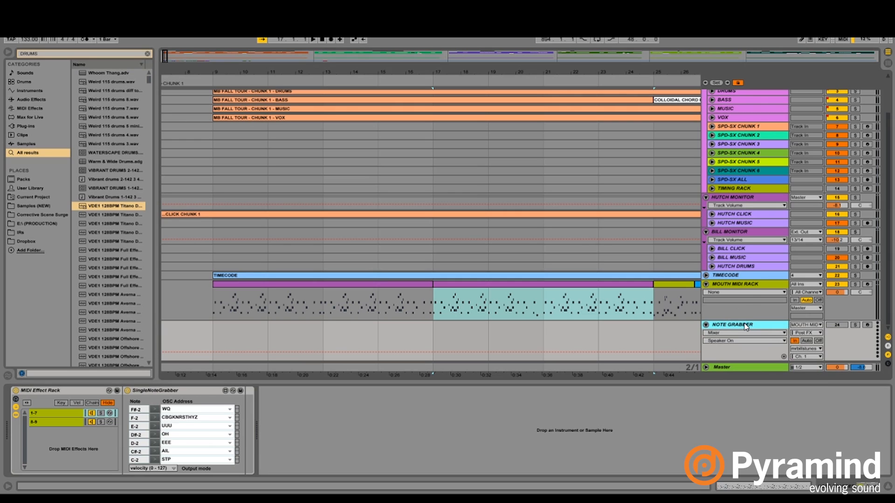
pyautogui.click(807, 349)
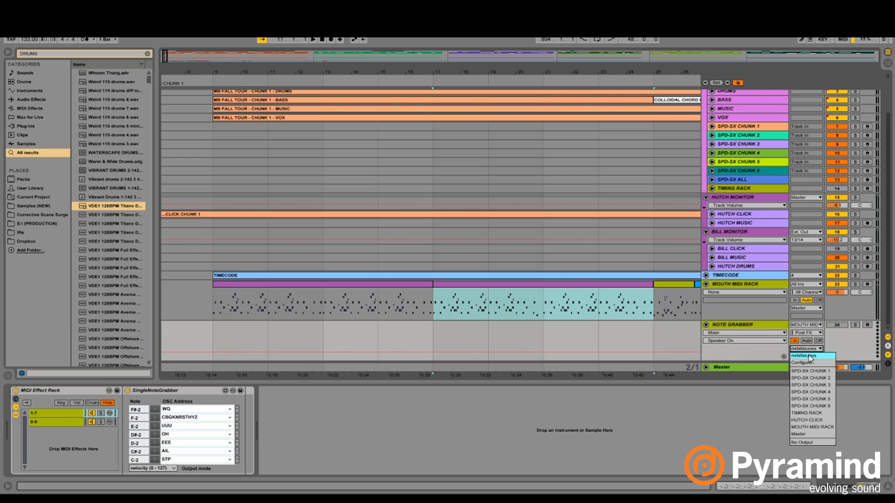
pyautogui.click(812, 356)
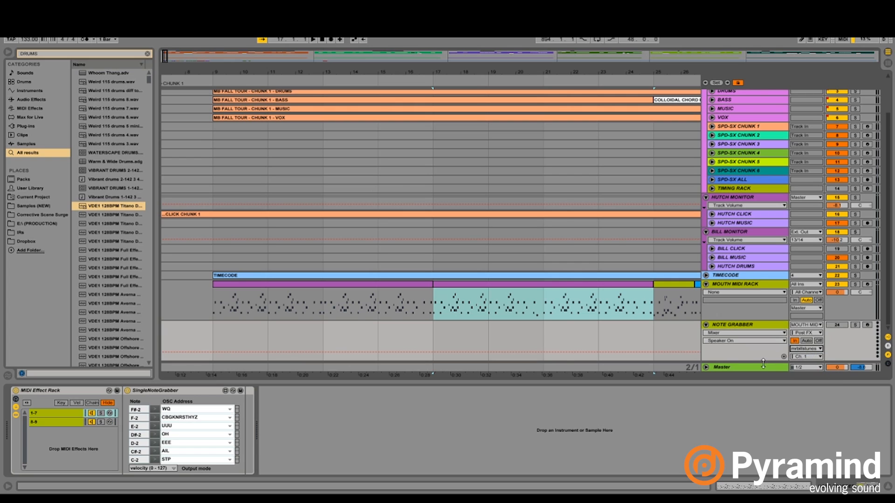
# - Examine the enabled MIDI ports in the Link/MIDI preferences, and close the preferences
pyautogui.hotkey('ctrl', ',')
pyautogui.click(354, 173)
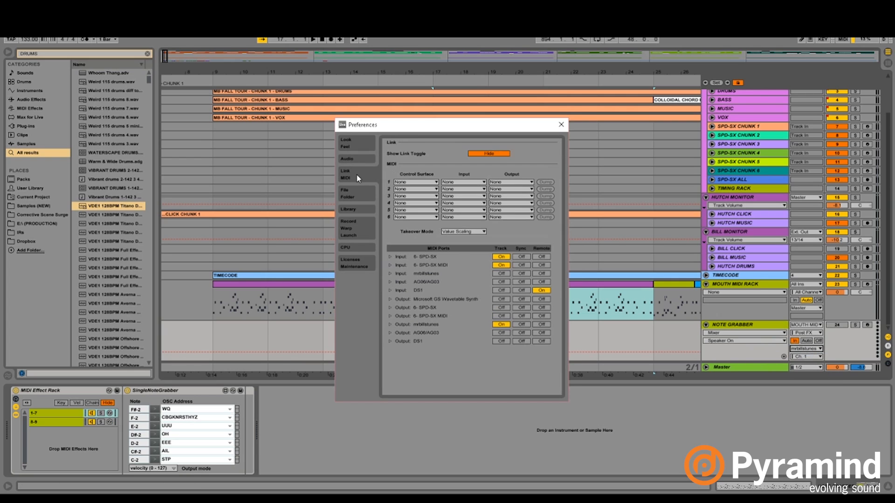
pyautogui.moveTo(494, 134); pyautogui.dragTo(480, 98)
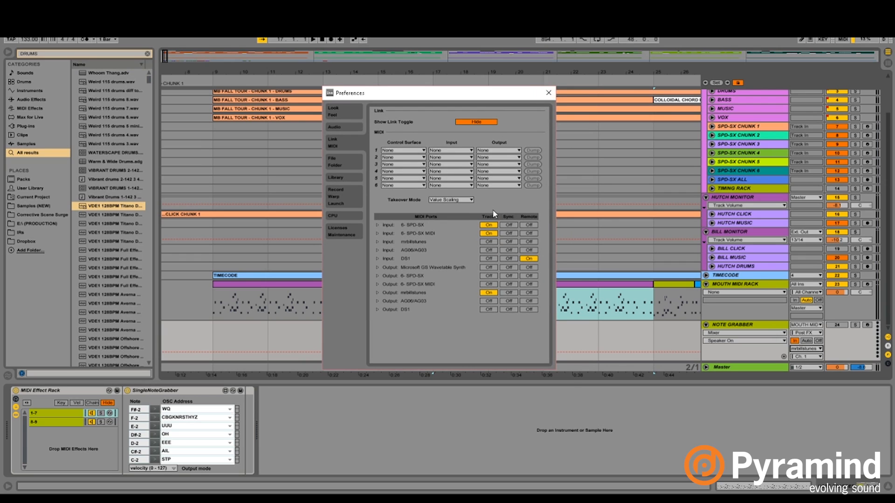
pyautogui.click(548, 92)
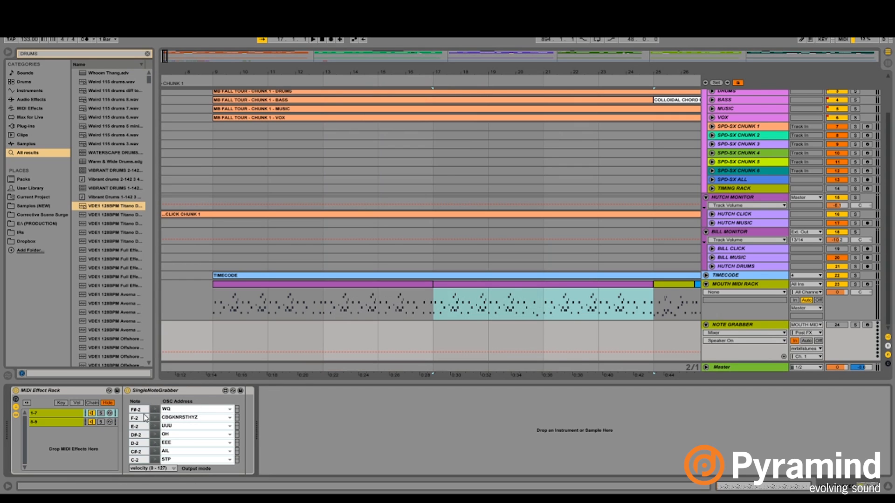
# - Examine the SingleNoteGrabber OSC addresses on NOTE GRABBER and show the 8-9 chain of its MIDI Effect Rack
pyautogui.click(179, 453)
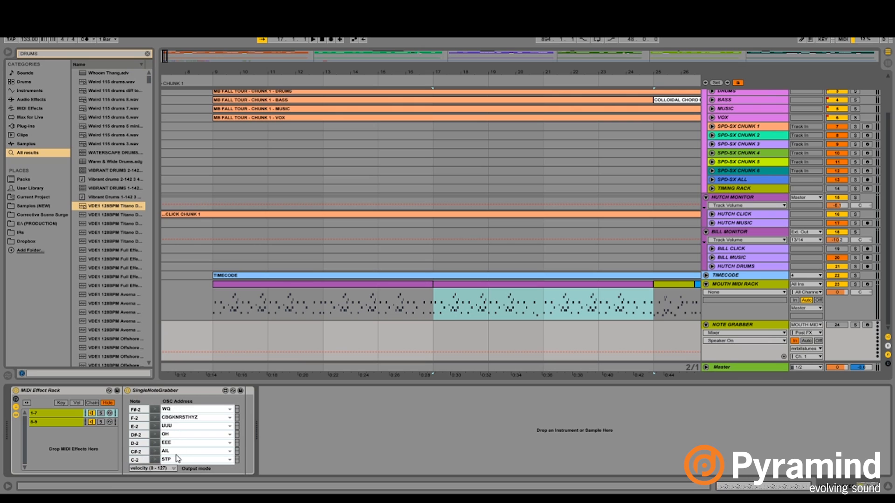
pyautogui.click(154, 392)
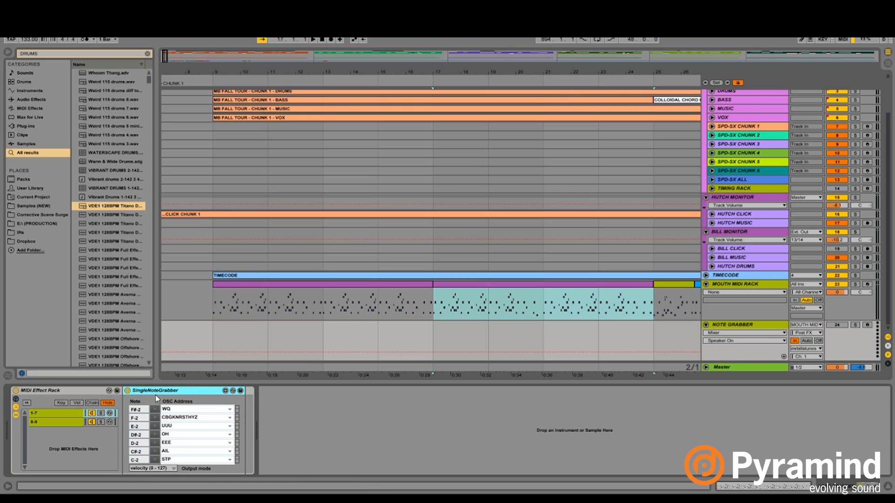
pyautogui.click(68, 423)
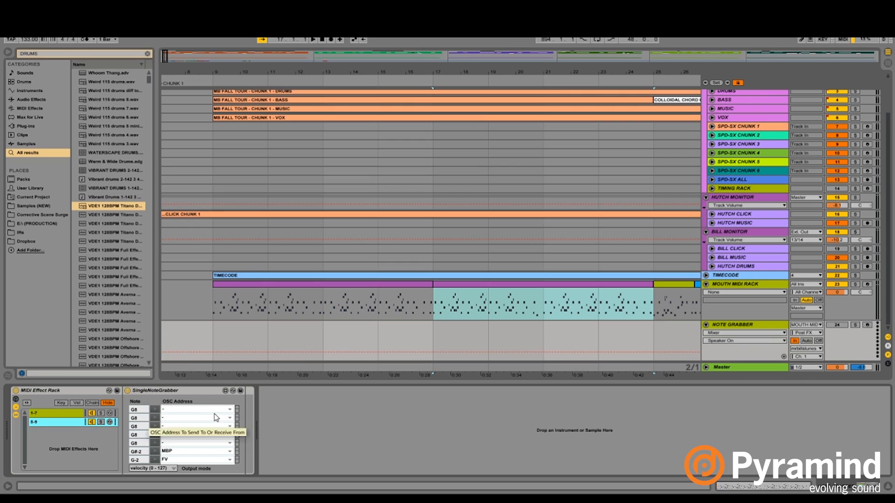
pyautogui.click(745, 333)
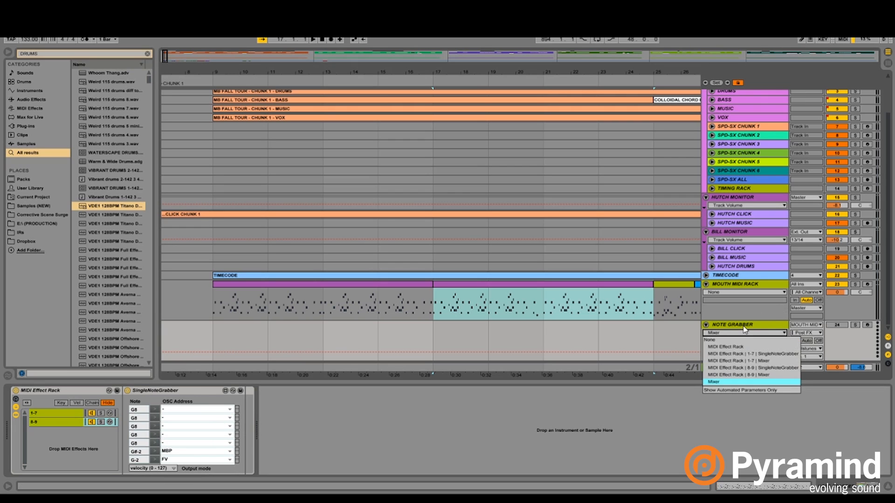
pyautogui.click(744, 330)
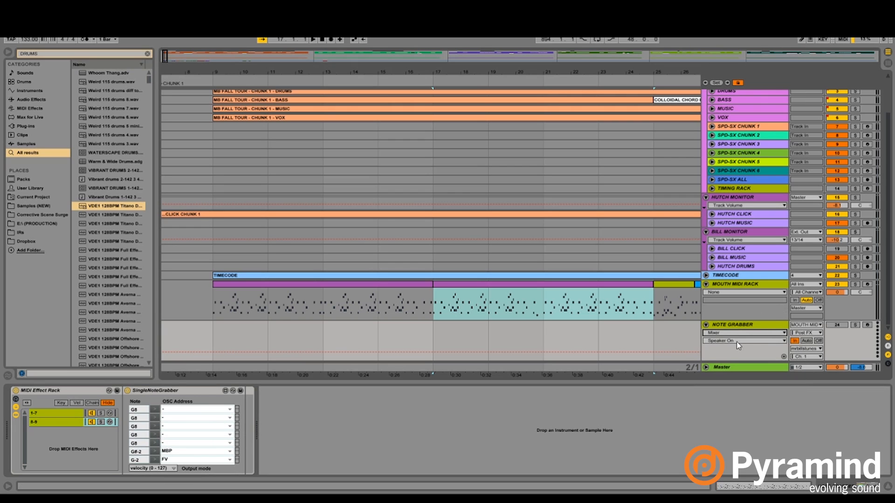
# - Delete the GrabberReceiver device from the Master track, leaving GrabberSender in place
pyautogui.click(732, 368)
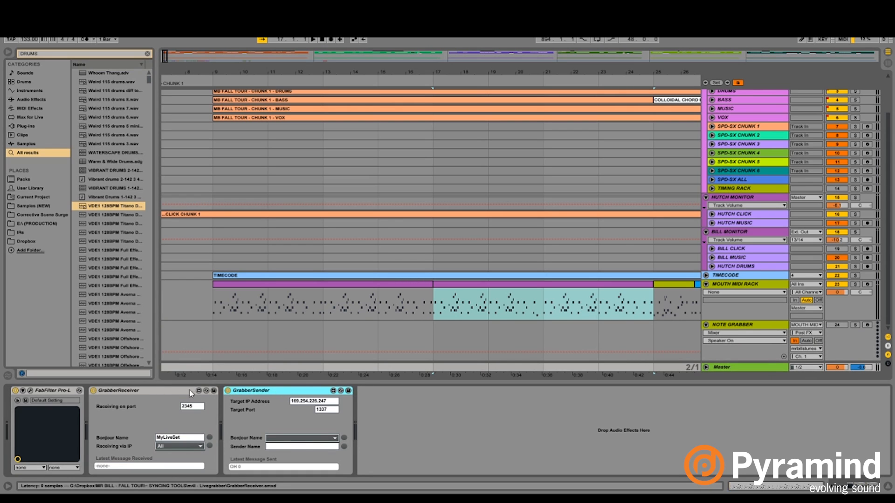
pyautogui.click(174, 392)
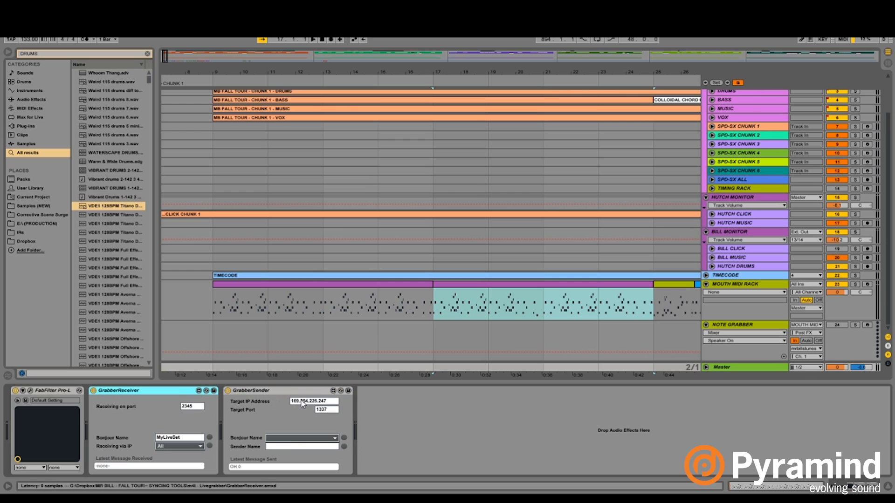
pyautogui.press('Delete')
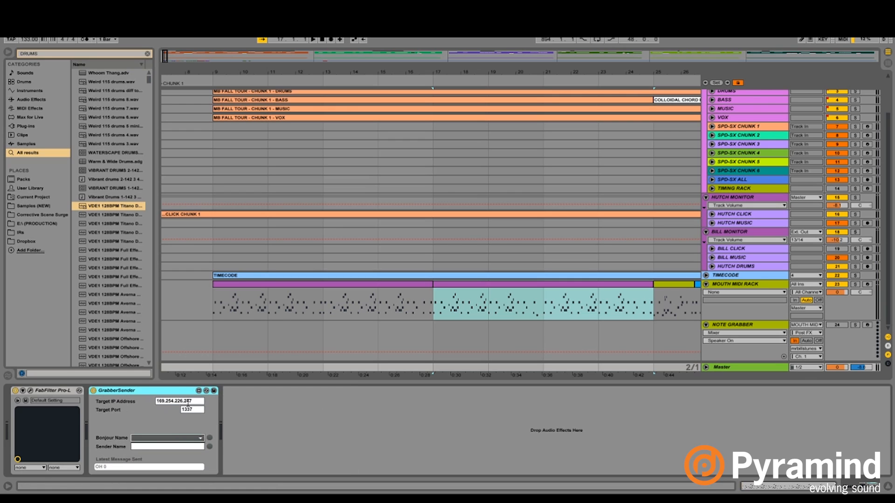
pyautogui.click(240, 416)
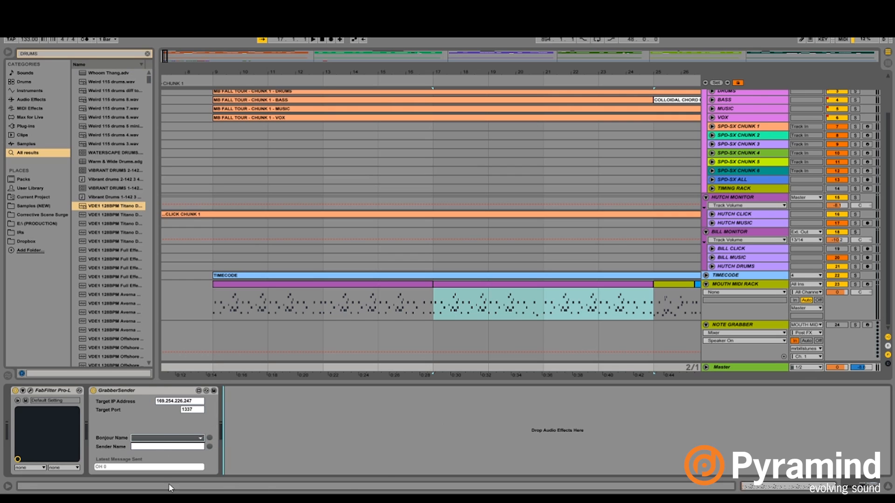
# - Switch to rtpMIDI, examine the mrbillstunes session and its participants, and return to the Ableton set
pyautogui.click(173, 500)
pyautogui.moveTo(173, 127); pyautogui.dragTo(341, 147)
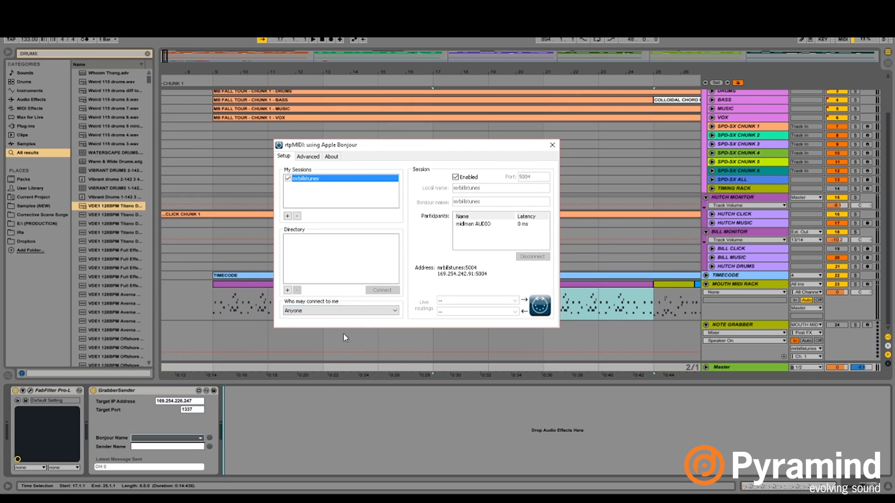
pyautogui.click(325, 387)
# - Examine the notes of the first MOUTH MIDI RACK clip at bar 9, and collapse the clip editor to show the full arrangement
pyautogui.click(205, 321)
pyautogui.click(216, 305)
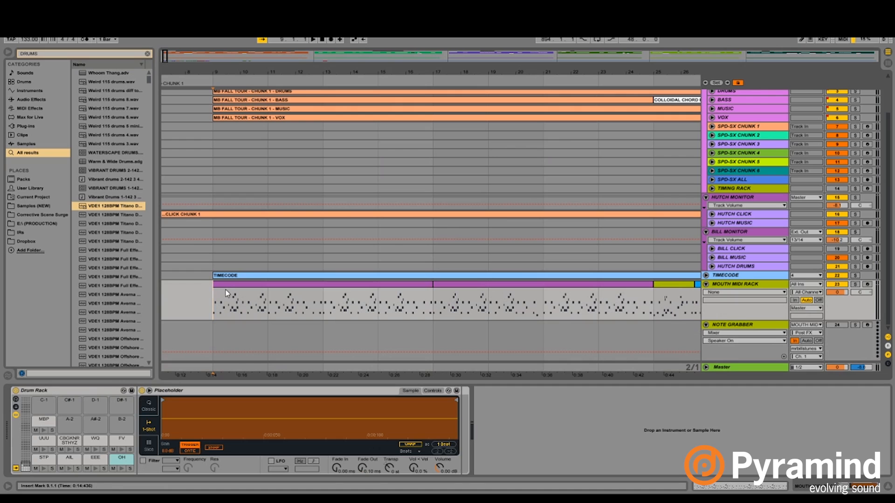
pyautogui.doubleClick(226, 292)
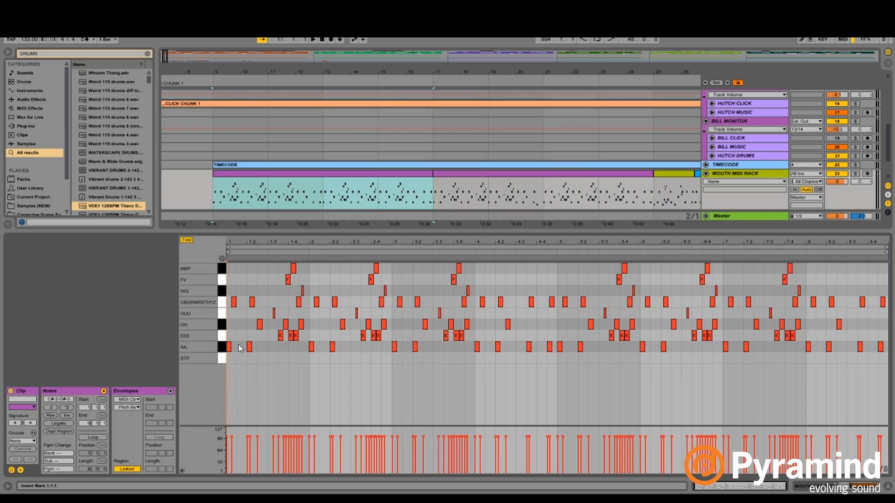
pyautogui.moveTo(574, 233); pyautogui.dragTo(578, 457)
pyautogui.moveTo(597, 71); pyautogui.dragTo(476, 62)
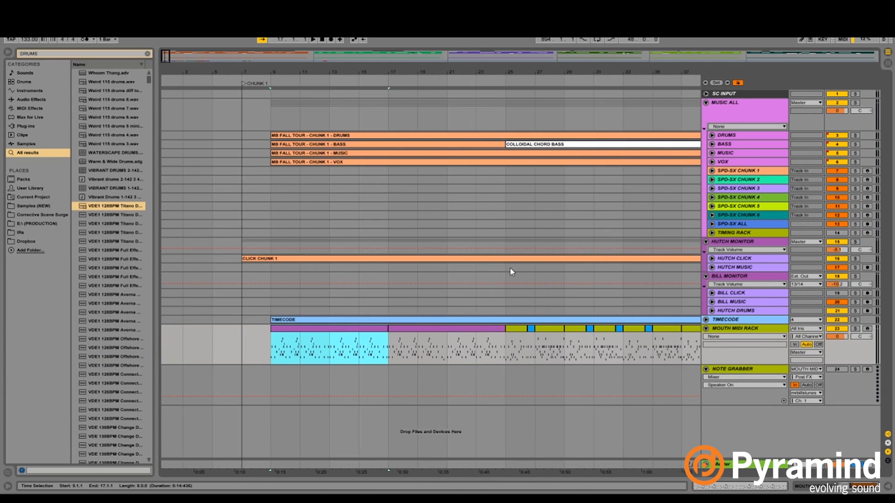
# - Open the MOUTH MIDI RACK clip at bar 25, select the DRUMS, BASS, MUSIC and VOX tracks together, and reselect the clip
pyautogui.doubleClick(512, 328)
pyautogui.keyDown('shift'); pyautogui.click(738, 135); pyautogui.keyUp('shift')
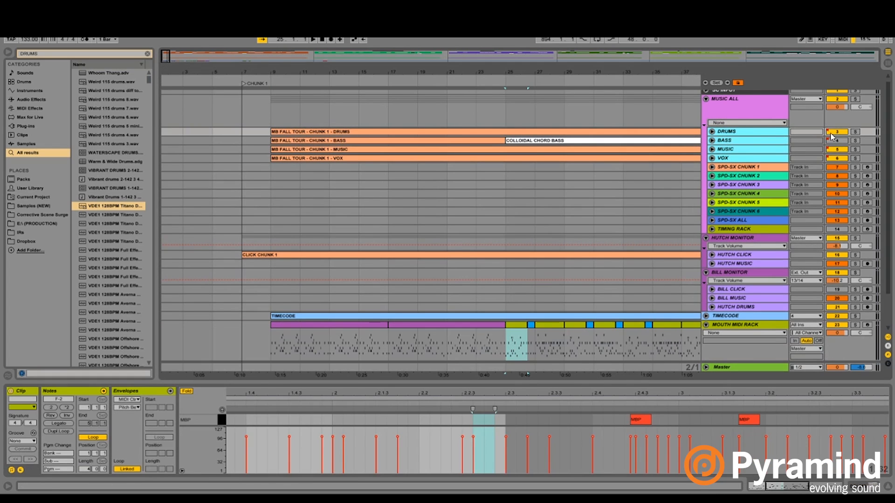
pyautogui.click(520, 327)
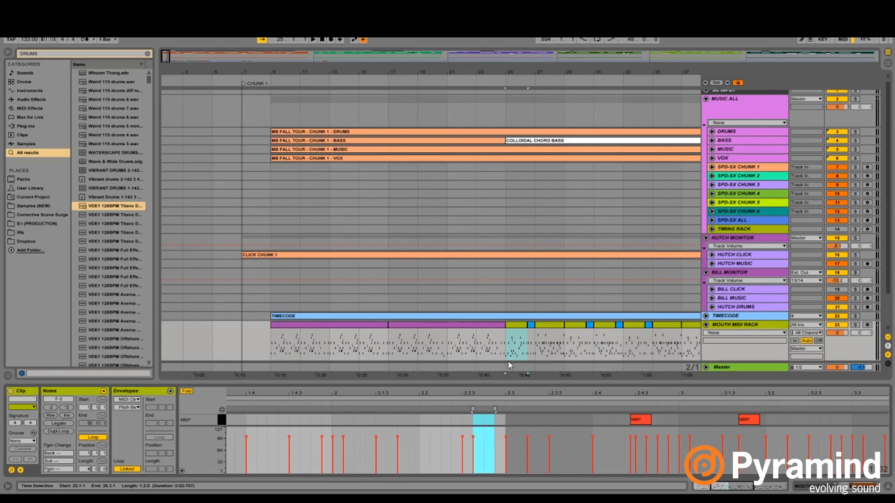
# - Consolidate the MOUTH MIDI RACK clips from bar 25 to bar 41 into one clip, and leave key mapping mode
pyautogui.moveTo(564, 72); pyautogui.dragTo(343, 72)
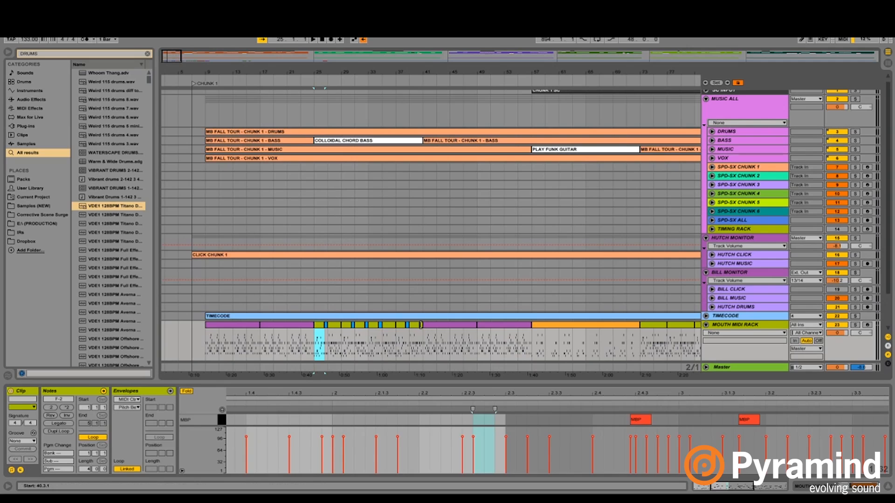
pyautogui.keyDown('shift'); pyautogui.click(421, 325); pyautogui.keyUp('shift')
pyautogui.hotkey('ctrl', 'k')
pyautogui.hotkey('ctrl', 'j')
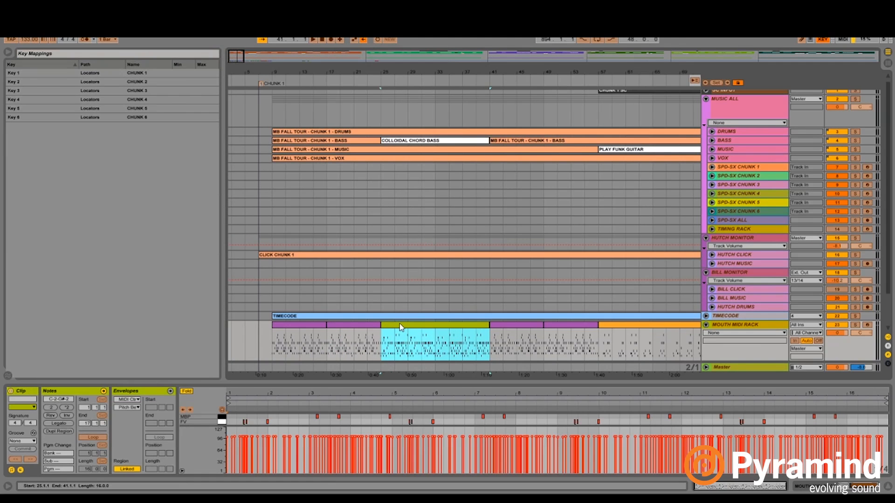
pyautogui.hotkey('ctrl', 'k')
# - Enlarge the consolidated clip's note editor and examine its opening STP, AIL and CBGKNRSTHYZ notes
pyautogui.moveTo(363, 382); pyautogui.dragTo(289, 156)
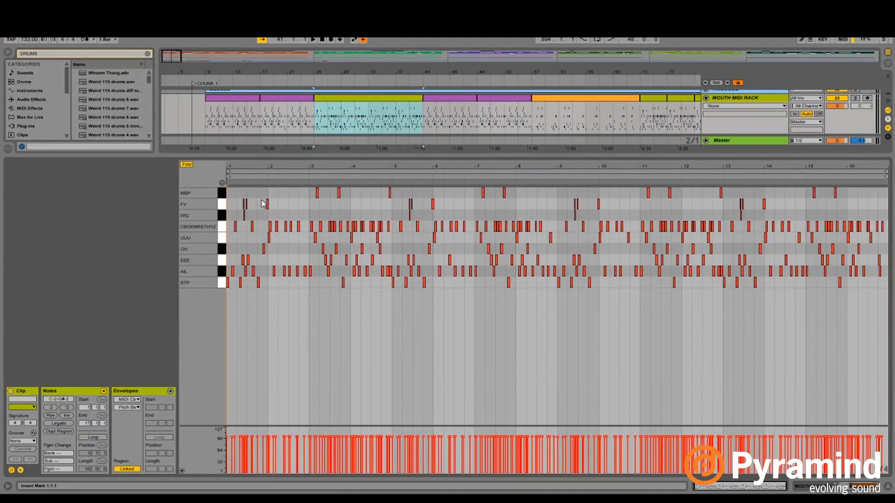
pyautogui.moveTo(230, 167); pyautogui.dragTo(321, 54)
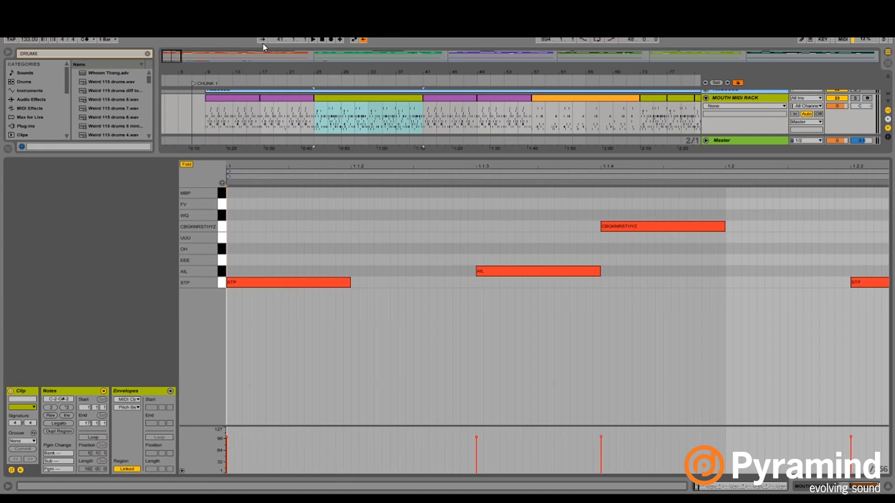
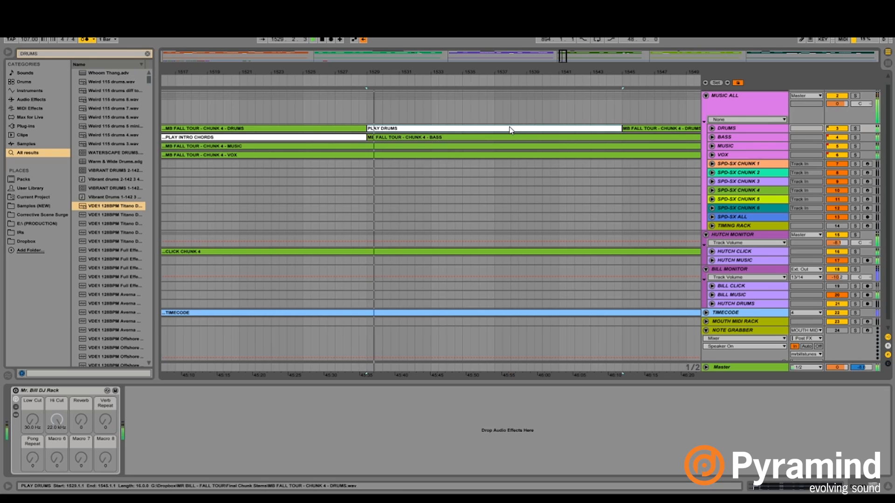
# - Open the MOUTH MIDI RACK clip at bar 121 and bring all six chunks of the arrangement into view
pyautogui.moveTo(499, 72); pyautogui.dragTo(397, 72)
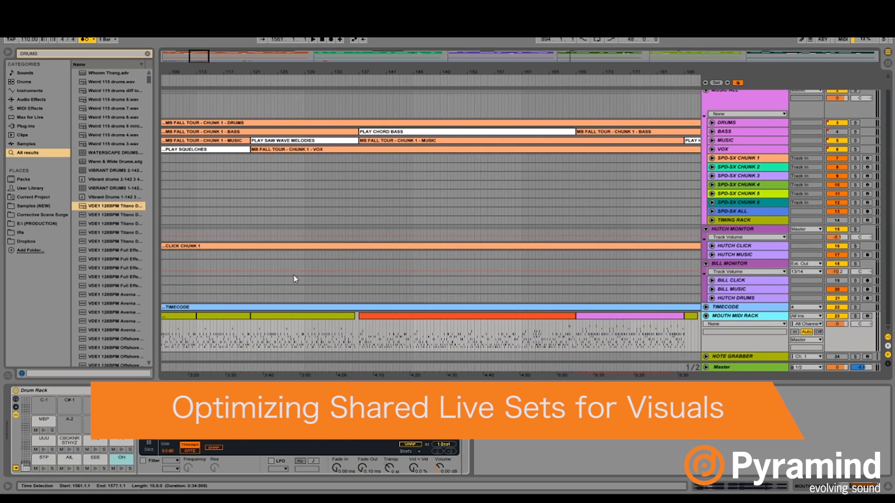
pyautogui.doubleClick(295, 319)
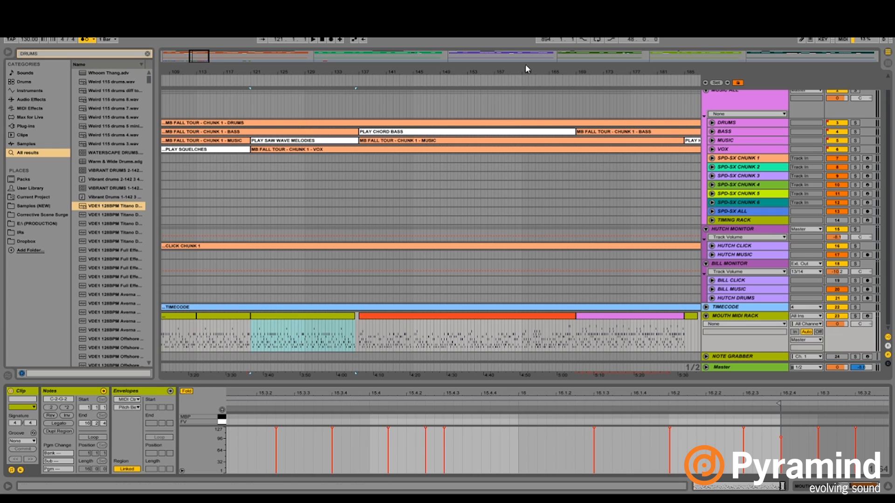
pyautogui.moveTo(506, 69); pyautogui.dragTo(194, 60)
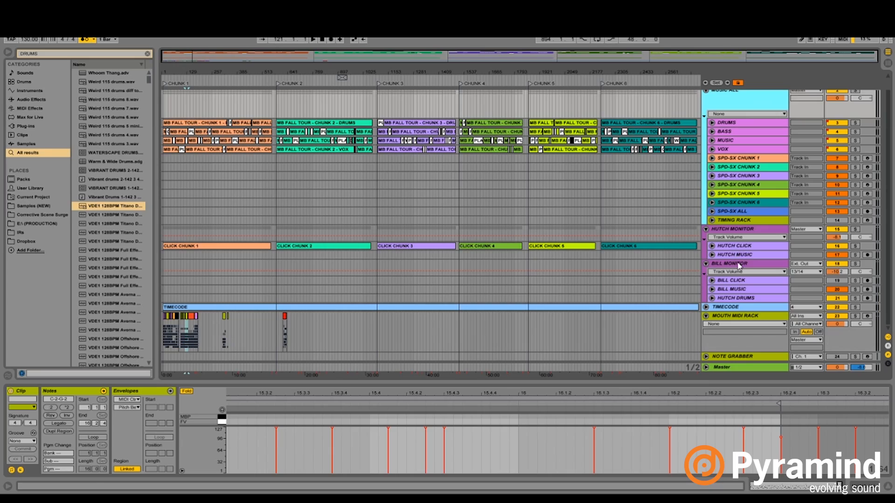
# - Select the BILL MONITOR, TIMECODE and MOUTH MIDI RACK tracks in turn, and unfold TIMECODE to view its clip
pyautogui.click(738, 264)
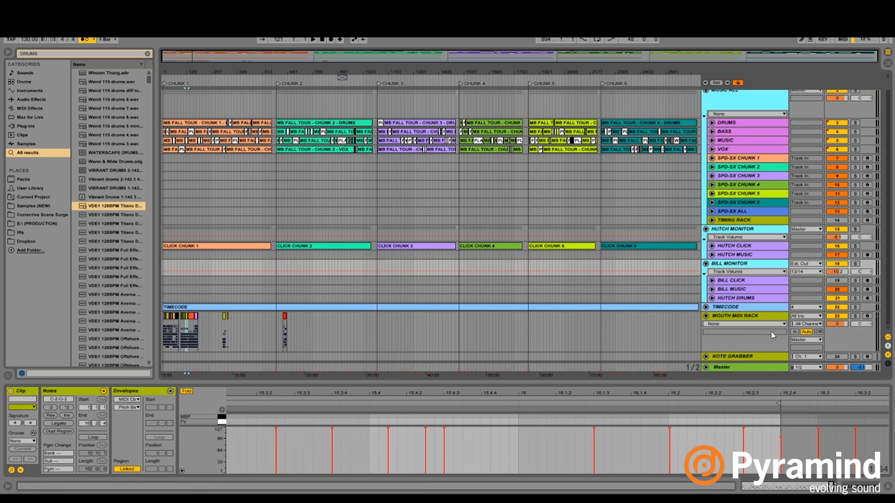
pyautogui.click(758, 308)
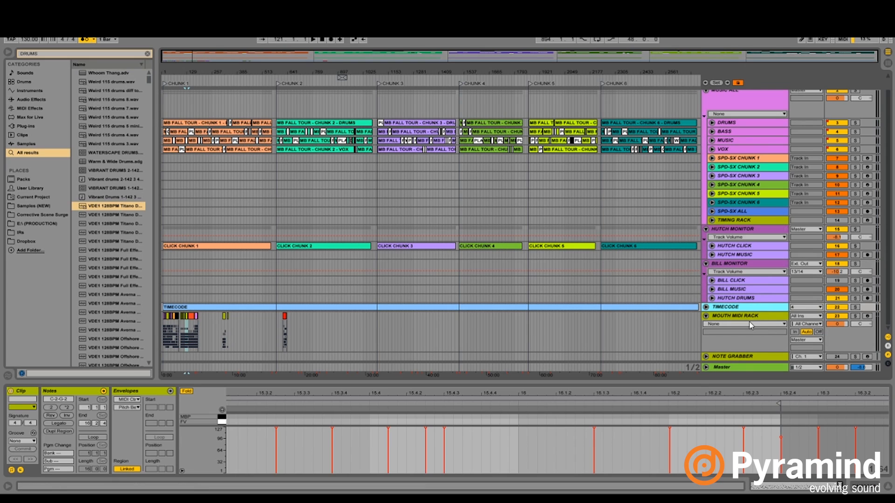
pyautogui.click(749, 317)
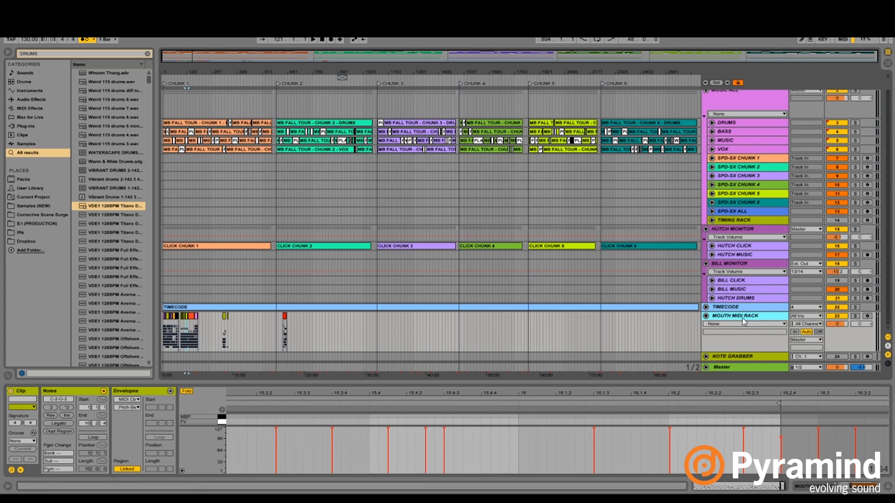
pyautogui.scroll(1, 744, 283)
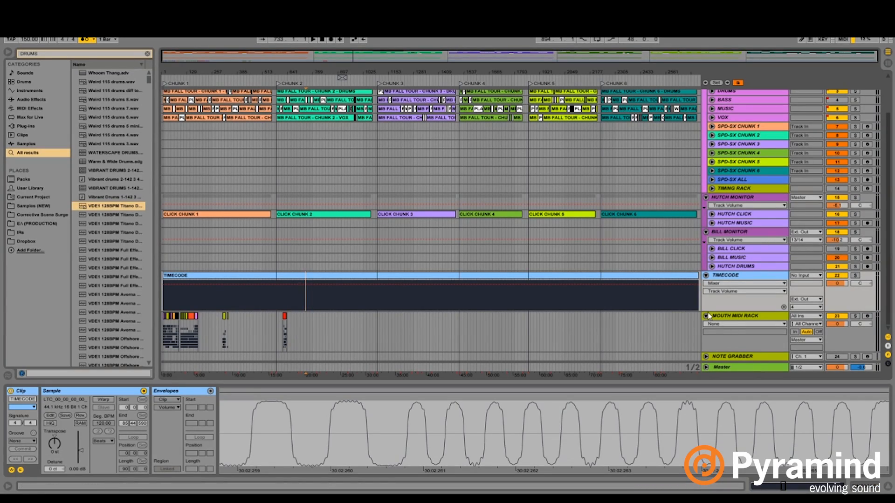
pyautogui.moveTo(188, 68); pyautogui.dragTo(333, 70)
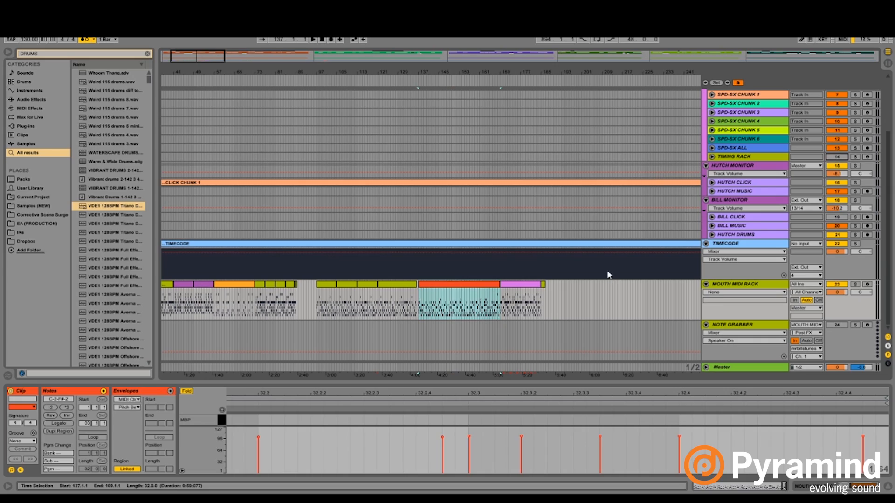
# - Set the arrangement's fixed grid to 2 Bars and look over chunks 1 to 3
pyautogui.rightClick(607, 270)
pyautogui.click(649, 331)
pyautogui.click(559, 293)
pyautogui.moveTo(604, 72); pyautogui.dragTo(168, 56)
pyautogui.scroll(3, 295, 272)
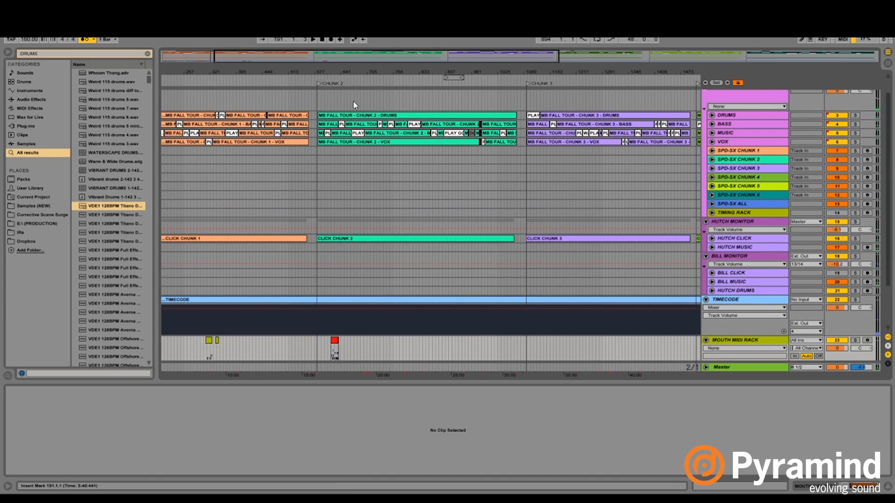
# - Play chunk 2 from bar 635 and reposition the insert marker at bar 661
pyautogui.moveTo(342, 73); pyautogui.dragTo(389, 73)
pyautogui.scroll(-3, 376, 281)
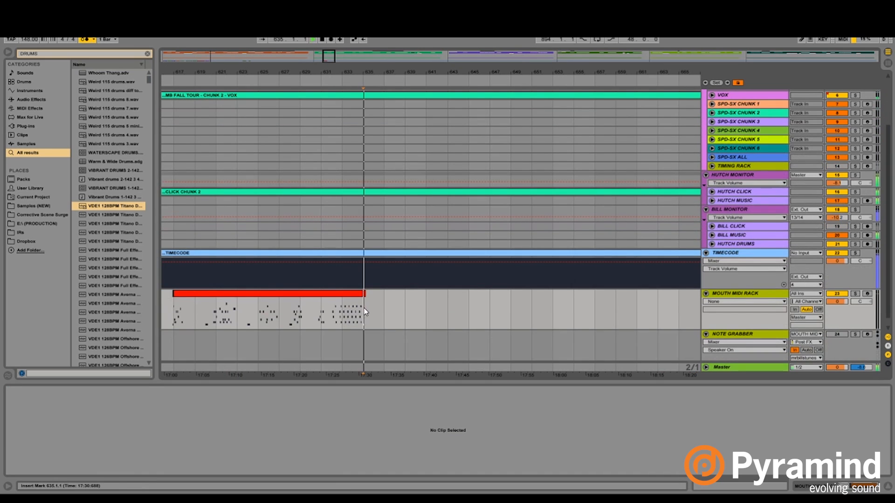
pyautogui.scroll(3, 474, 327)
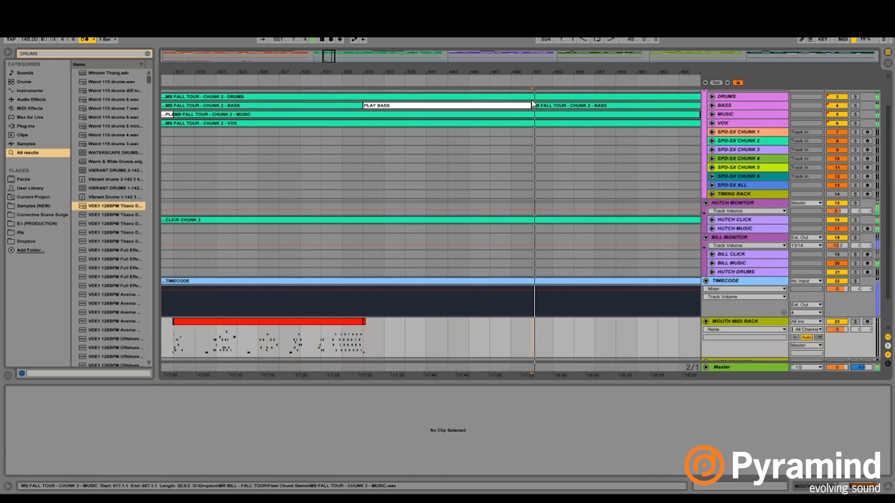
pyautogui.click(385, 167)
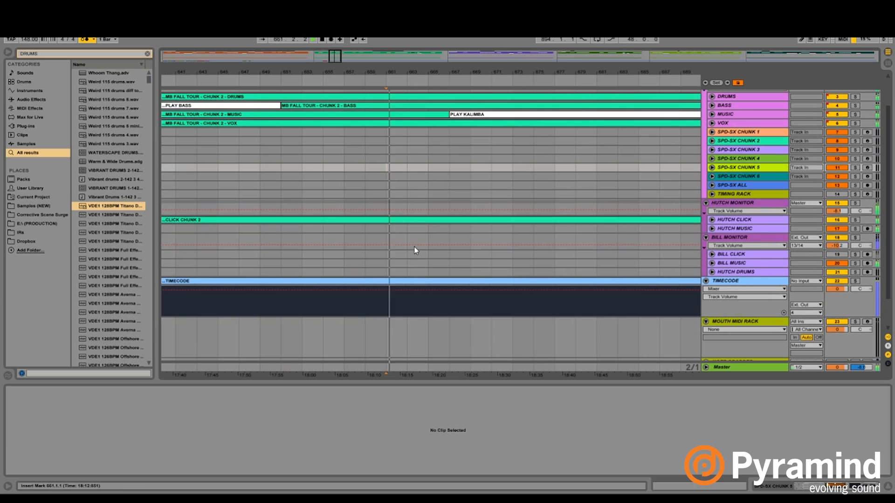
# - Create an empty MIDI clip on MOUTH MIDI RACK from bar 661 to 667 and enlarge its note editor
pyautogui.moveTo(418, 340); pyautogui.dragTo(443, 334)
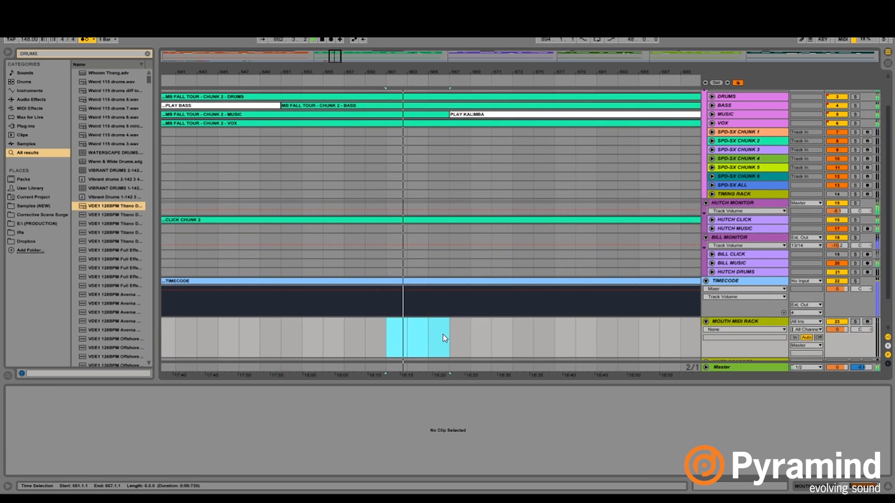
pyautogui.hotkey('ctrl', 'shift', 'm')
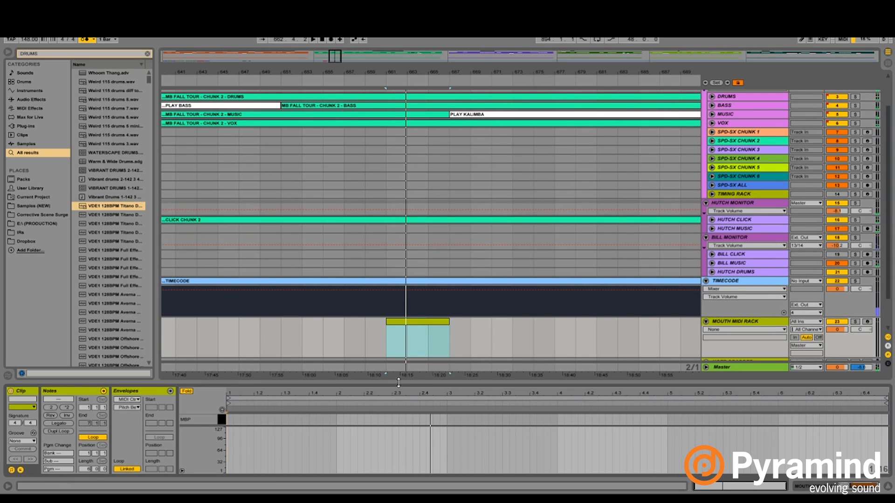
pyautogui.moveTo(398, 382); pyautogui.dragTo(398, 249)
pyautogui.click(391, 186)
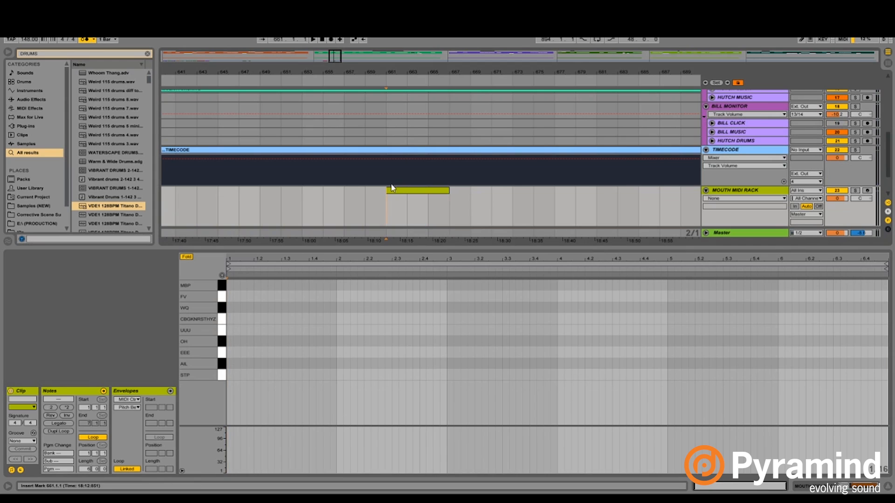
# - Set the arrangement's fixed grid to 1/2 around the new MOUTH MIDI RACK clip
pyautogui.moveTo(404, 69); pyautogui.dragTo(377, 132)
pyautogui.rightClick(311, 219)
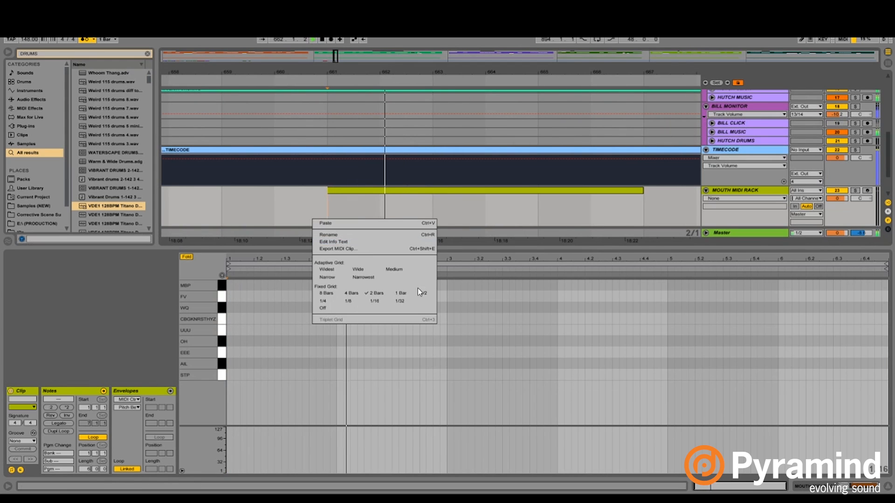
pyautogui.click(423, 293)
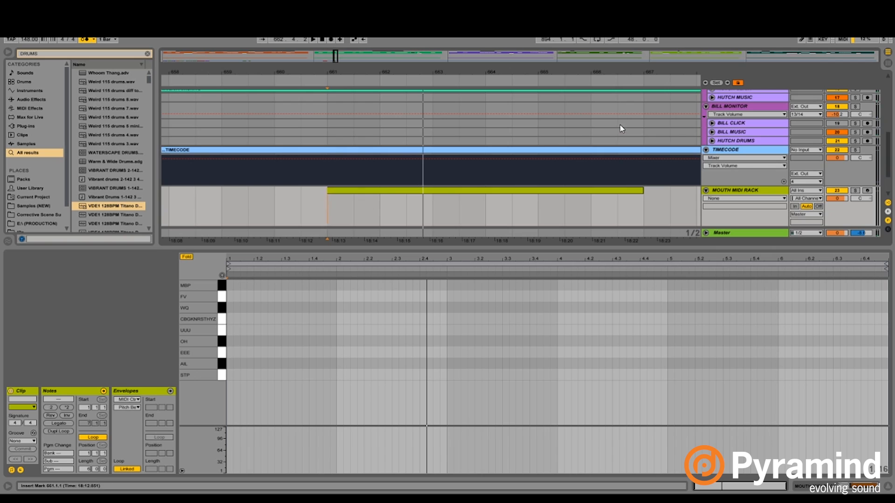
# - Select the MUSIC track and play the arrangement from bar 661
pyautogui.scroll(8, 616, 130)
pyautogui.click(771, 131)
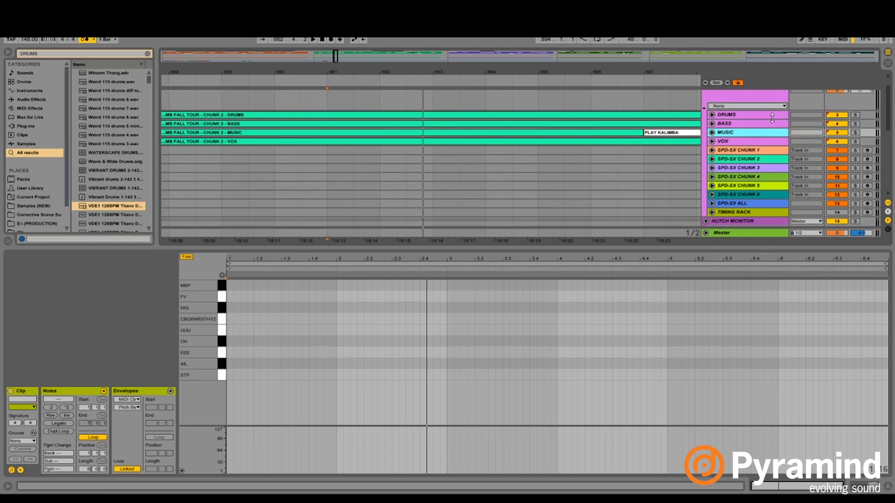
pyautogui.press('space')
pyautogui.scroll(-8, 416, 166)
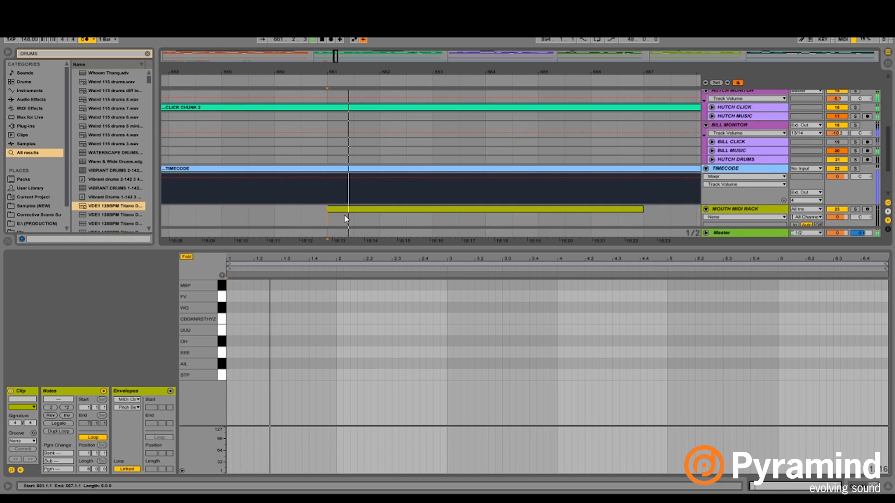
# - Add STP notes on beats 1.1 and 1.2 of the new MOUTH MIDI RACK clip
pyautogui.click(336, 216)
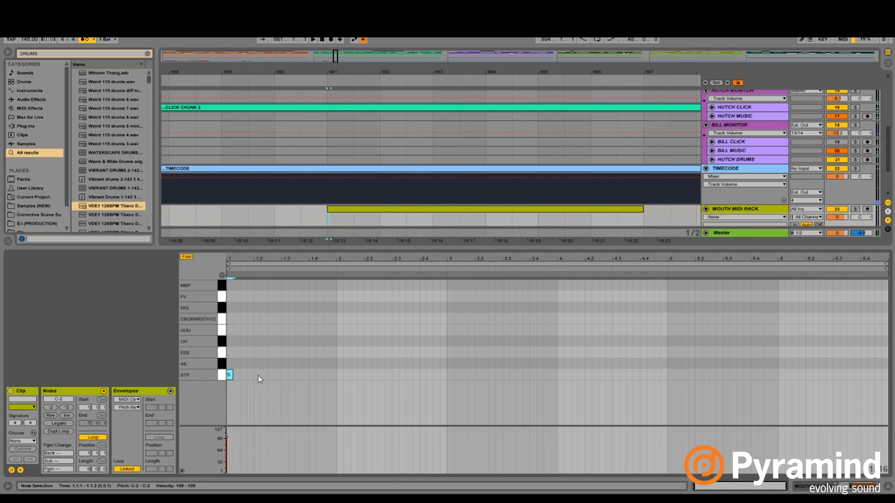
pyautogui.scroll(3, 737, 111)
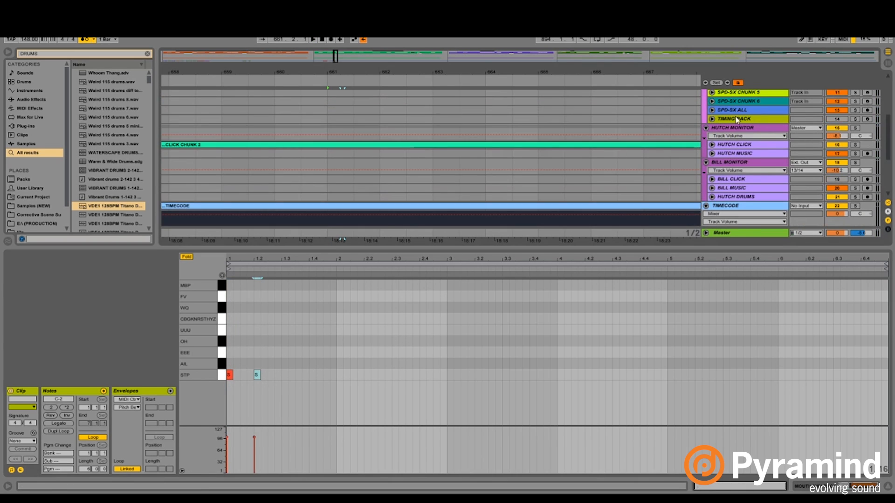
# - Examine the TIMING RACK track's routing and its Scale and Operator devices, and fold the track again
pyautogui.hotkey('shift', 'Tab')
pyautogui.click(711, 157)
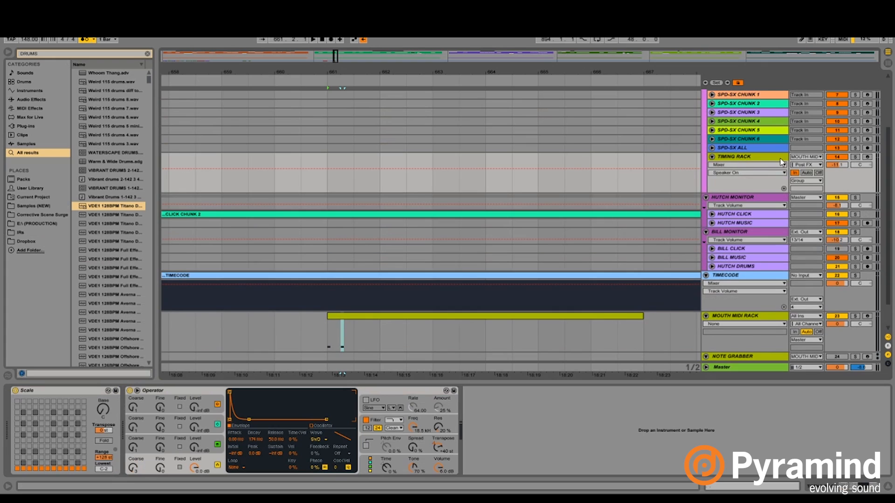
pyautogui.click(711, 157)
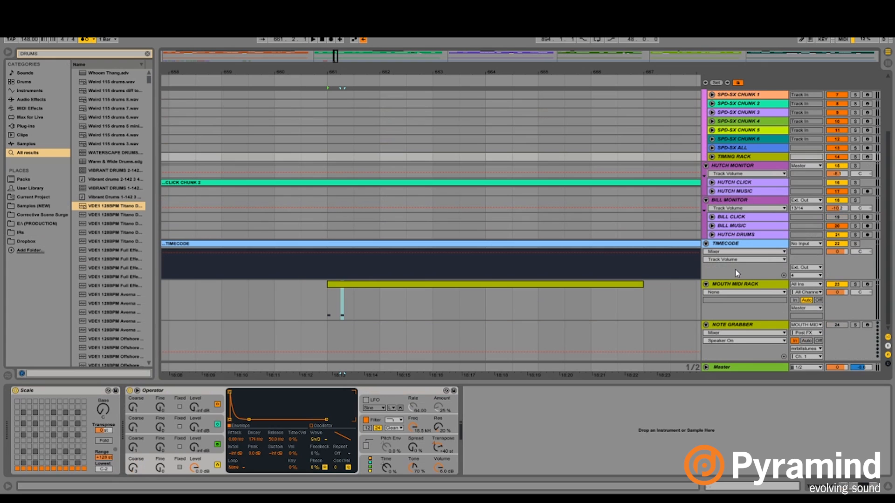
# - Reopen the MOUTH MIDI RACK clip at bar 661 and set its note grid to 1/16 triplets
pyautogui.doubleClick(530, 285)
pyautogui.rightClick(264, 372)
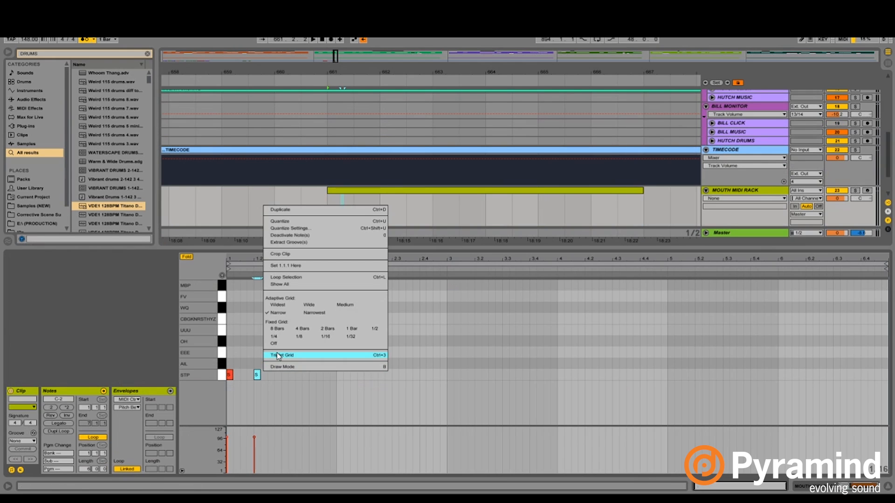
pyautogui.click(279, 355)
pyautogui.rightClick(280, 356)
pyautogui.click(342, 320)
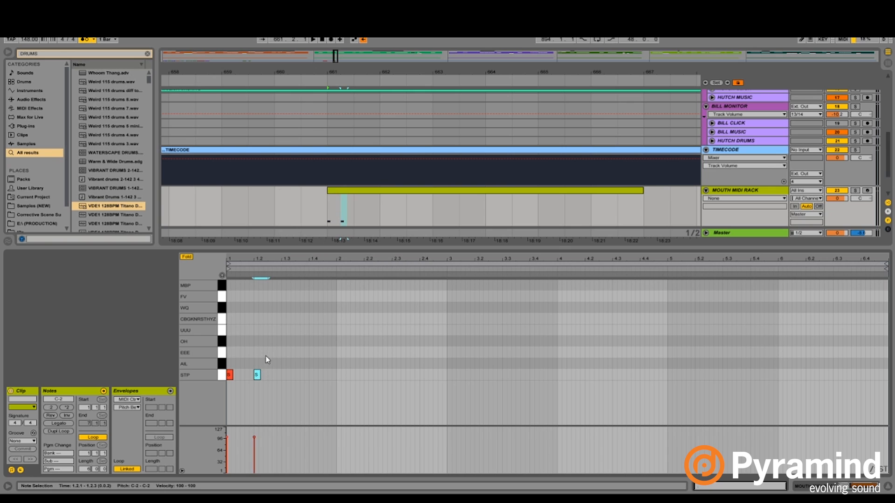
# - Play the clip and add an STP note just ahead of the one on beat 1.2
pyautogui.press('space')
pyautogui.press('+')
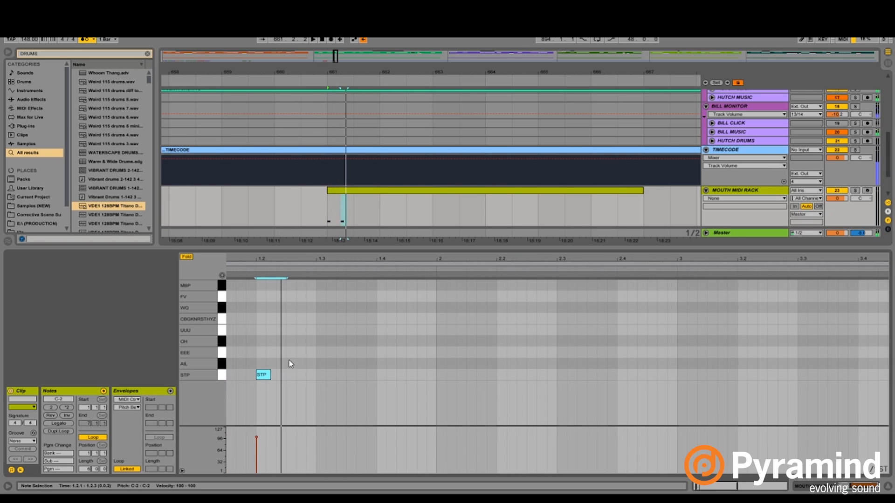
pyautogui.press('Left')
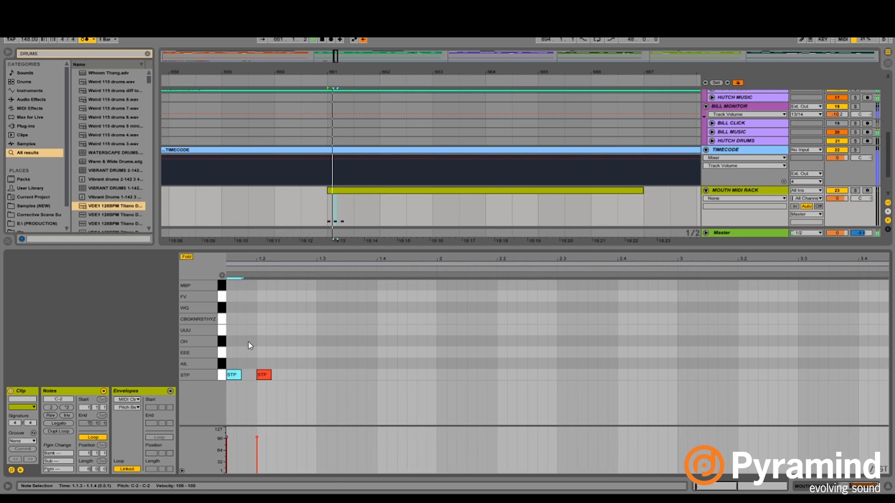
pyautogui.moveTo(264, 261); pyautogui.dragTo(296, 265)
# - Select the pair of STP notes leading into beat 1.2 and duplicate it four times
pyautogui.moveTo(259, 371); pyautogui.dragTo(276, 371)
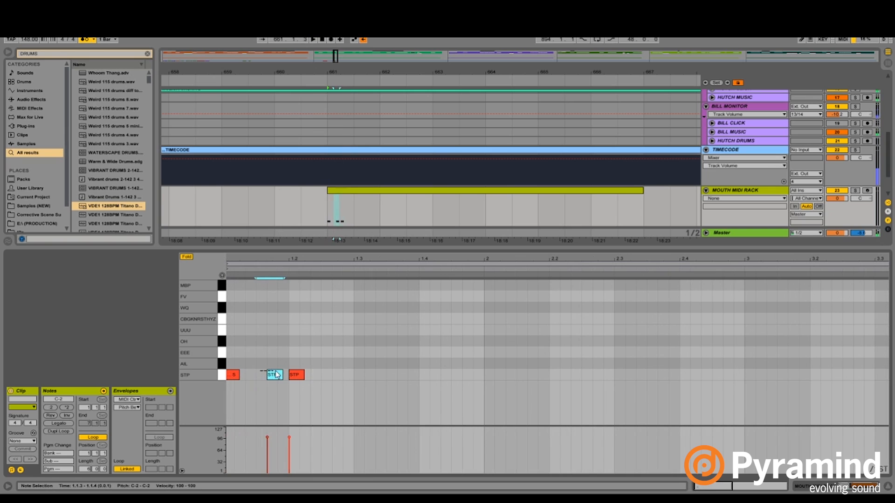
pyautogui.moveTo(331, 384); pyautogui.dragTo(332, 385)
pyautogui.hotkey('ctrl', 'd')
pyautogui.hotkey('ctrl', 'd')
pyautogui.hotkey('ctrl', 'd')
pyautogui.hotkey('ctrl', 'd')
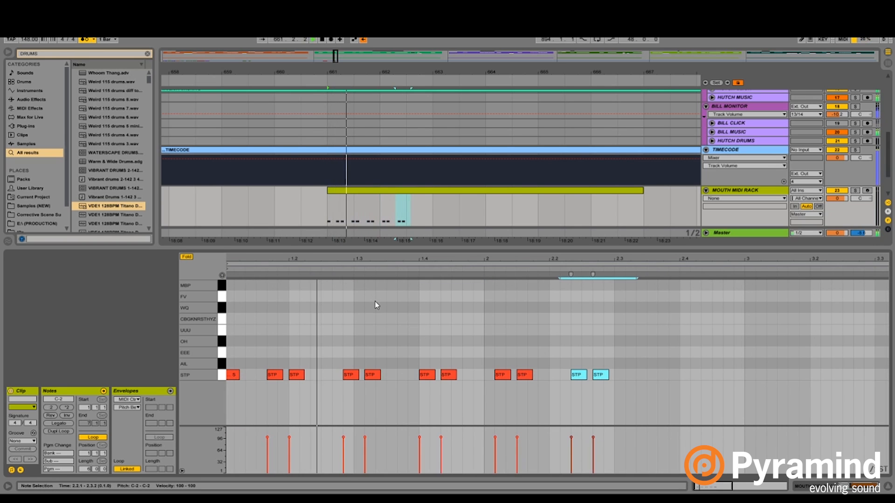
# - Nudge the duplicated STP pairs earlier in groups so they lead into beats 1.3, 1.4 and 2
pyautogui.moveTo(354, 344); pyautogui.dragTo(679, 413)
pyautogui.press('Left')
pyautogui.moveTo(645, 343); pyautogui.dragTo(432, 404)
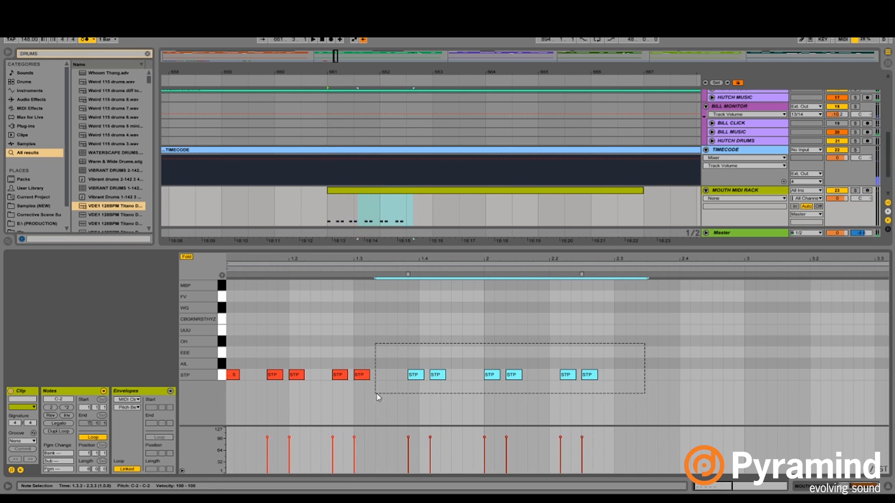
pyautogui.press('Left')
pyautogui.moveTo(480, 354); pyautogui.dragTo(570, 381)
pyautogui.press('Left')
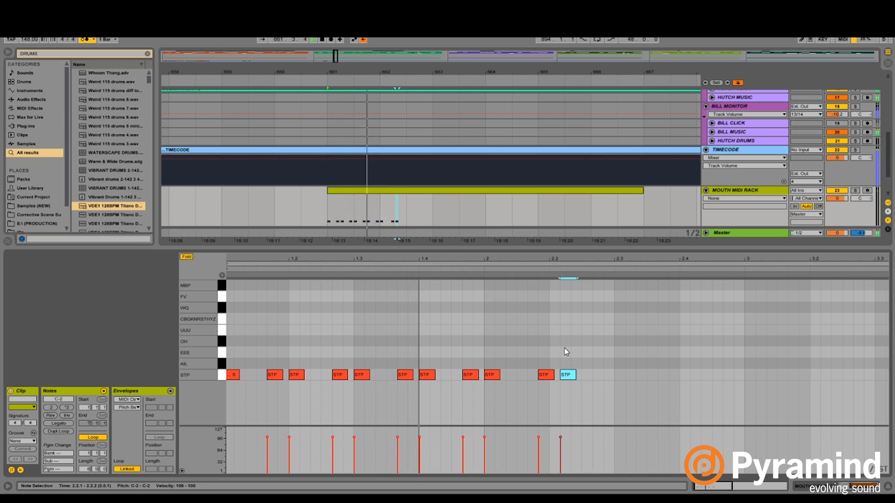
# - Align the last STP pair to beat 2.2 and duplicate it to add a pair leading into beat 2.3
pyautogui.press('space')
pyautogui.moveTo(583, 354); pyautogui.dragTo(520, 360)
pyautogui.hotkey('ctrl', 'a')
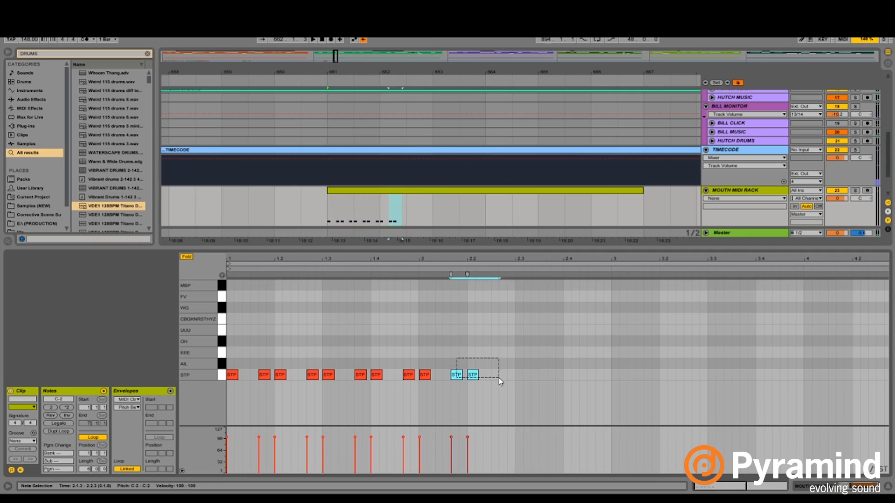
pyautogui.hotkey('ctrl', 'd')
pyautogui.click(508, 356)
# - Set the note editor's fixed grid to 1 Bar and move the clip's first STP note to AIL
pyautogui.rightClick(394, 346)
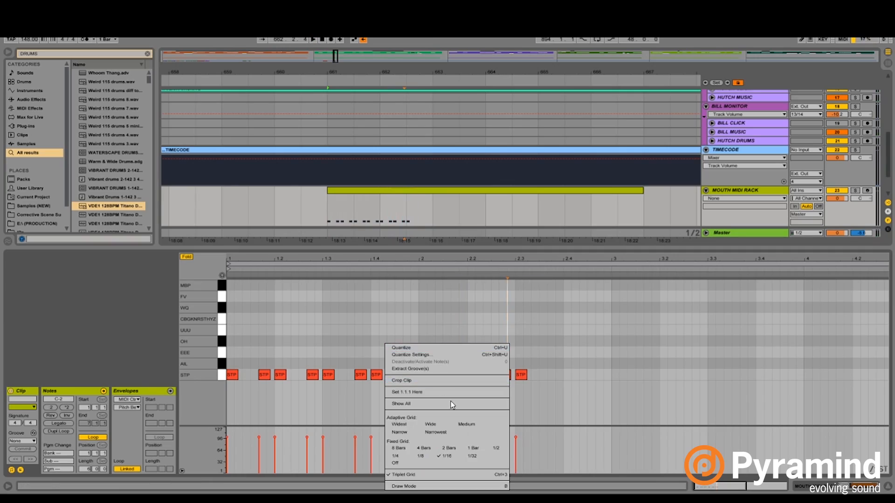
pyautogui.click(471, 448)
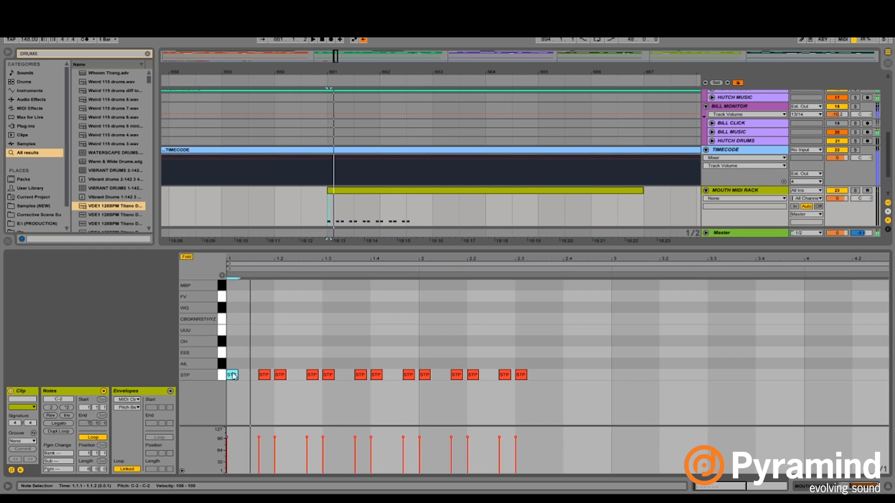
pyautogui.moveTo(242, 361); pyautogui.dragTo(227, 393)
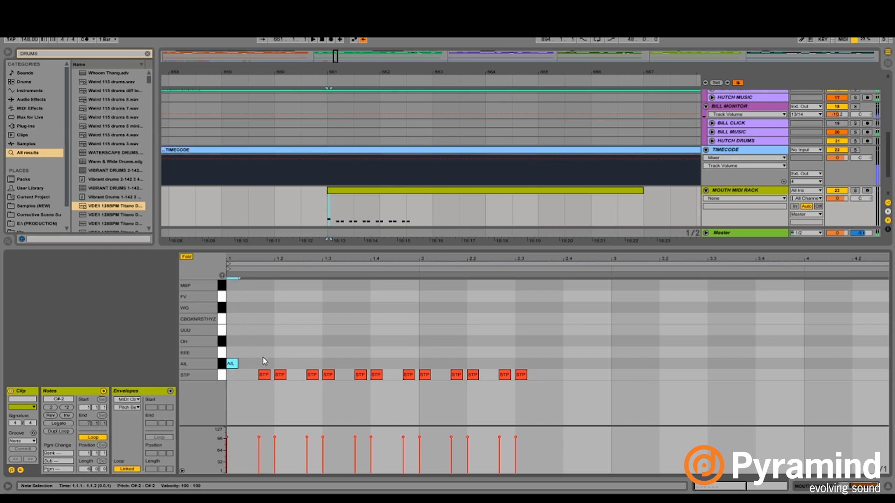
# - Set the arrangement's fixed grid to 1/32 around the start of the MOUTH MIDI RACK clip
pyautogui.rightClick(345, 215)
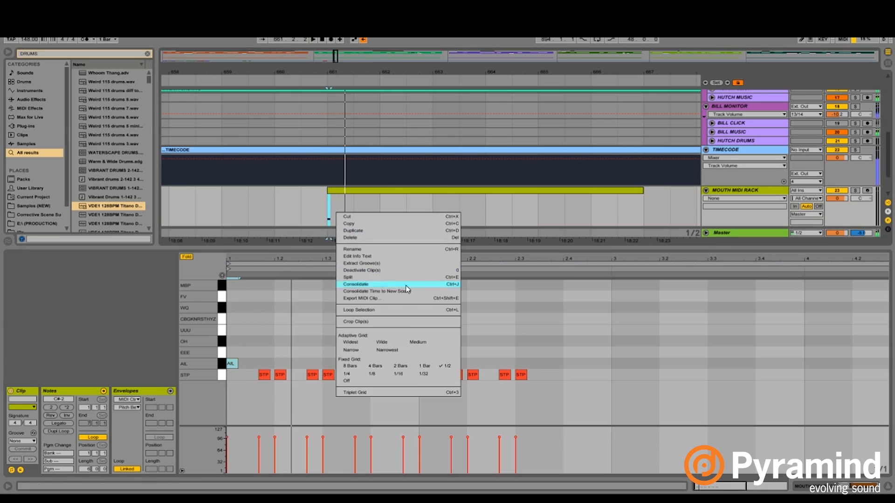
pyautogui.click(399, 374)
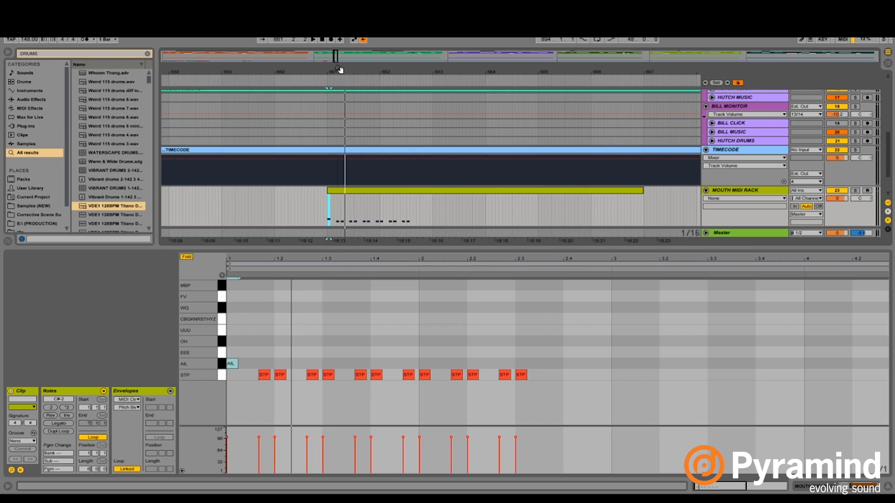
pyautogui.moveTo(340, 70); pyautogui.dragTo(326, 167)
pyautogui.rightClick(330, 214)
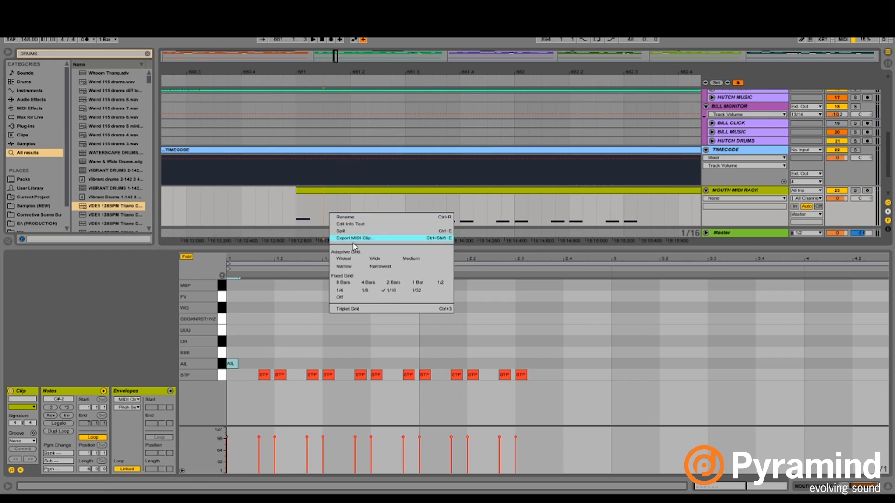
pyautogui.click(399, 290)
# - Move the STP note leading into beat 1.2 to AIL and add a CBGKNRSTHYZ note slightly ahead of it
pyautogui.moveTo(264, 374); pyautogui.dragTo(269, 359)
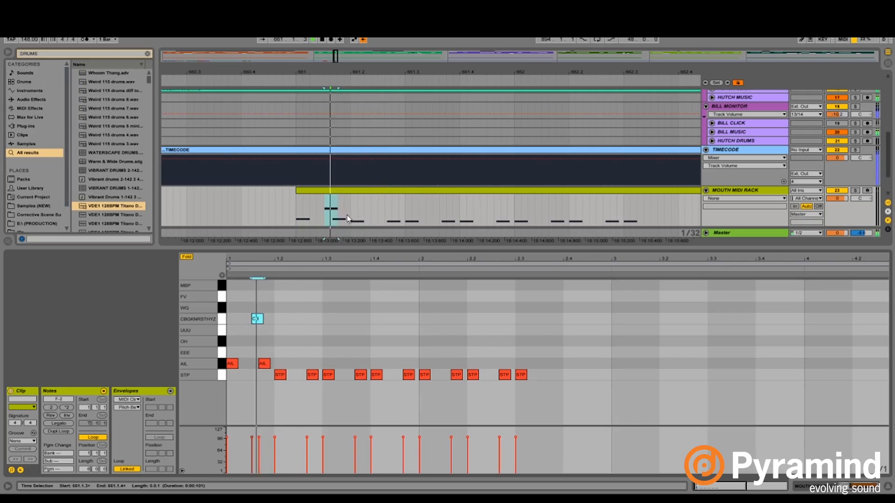
pyautogui.click(337, 191)
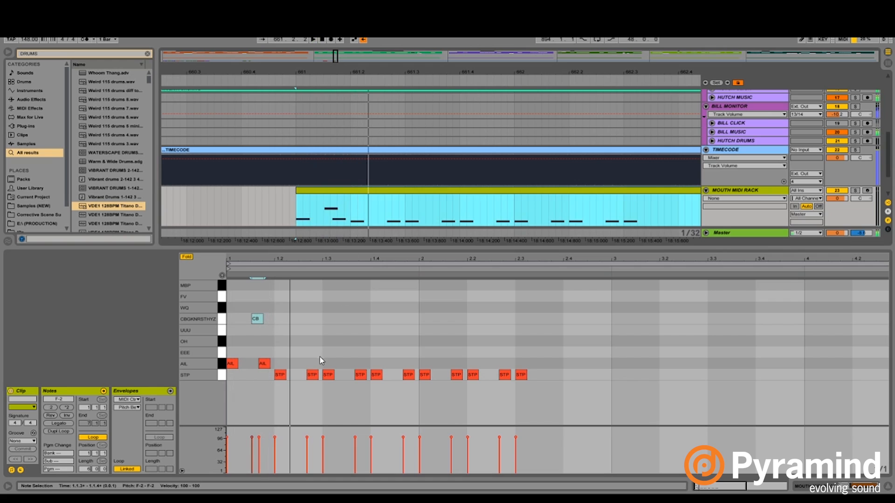
pyautogui.click(261, 317)
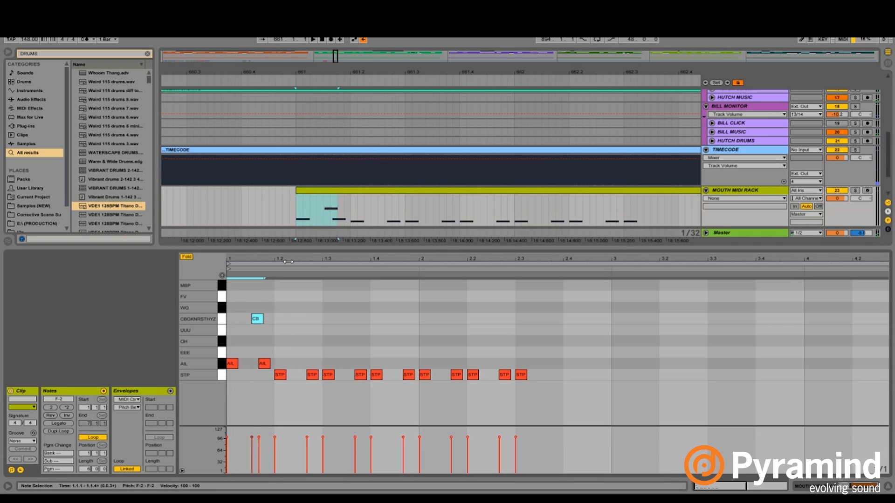
# - Play the finished mouth-shape clip starting at bar 137 and examine it alongside the chunk 1 music tracks
pyautogui.click(393, 10)
pyautogui.doubleClick(402, 62)
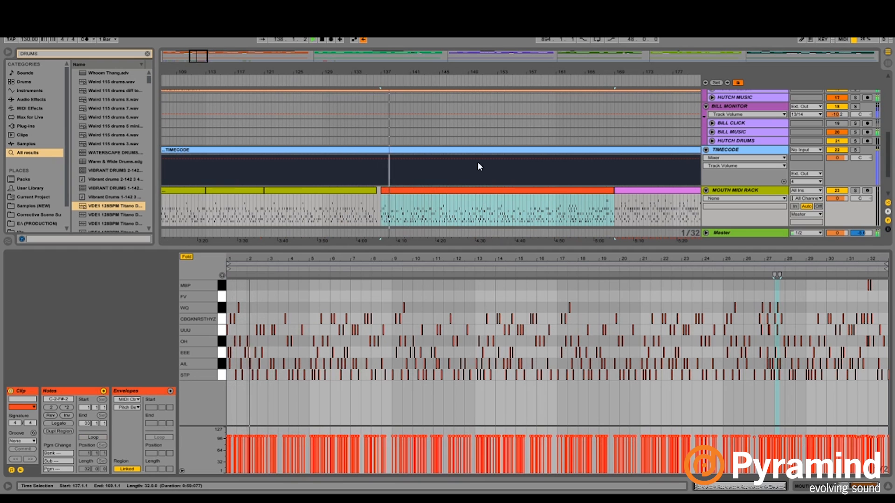
pyautogui.scroll(2, 479, 166)
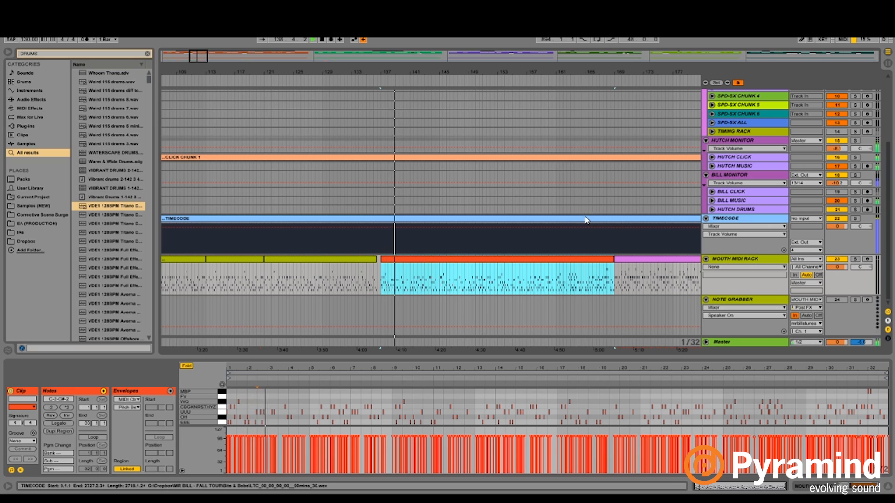
pyautogui.scroll(5, 787, 180)
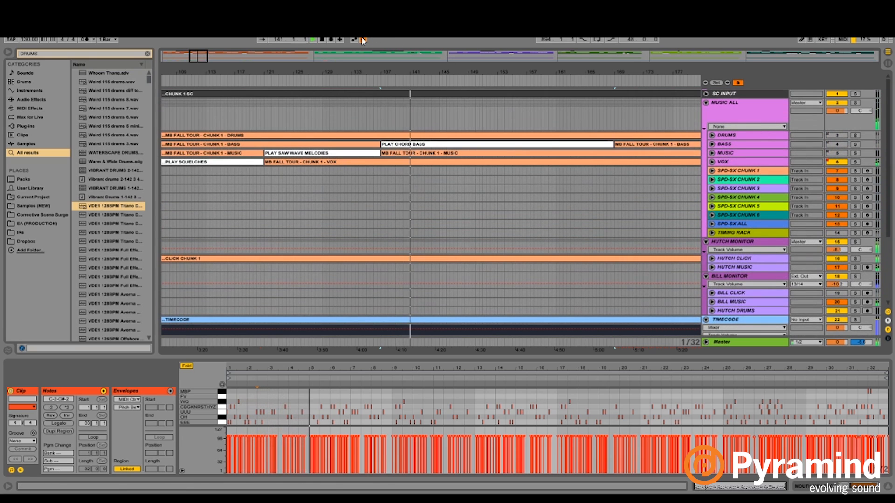
pyautogui.scroll(-3, 438, 270)
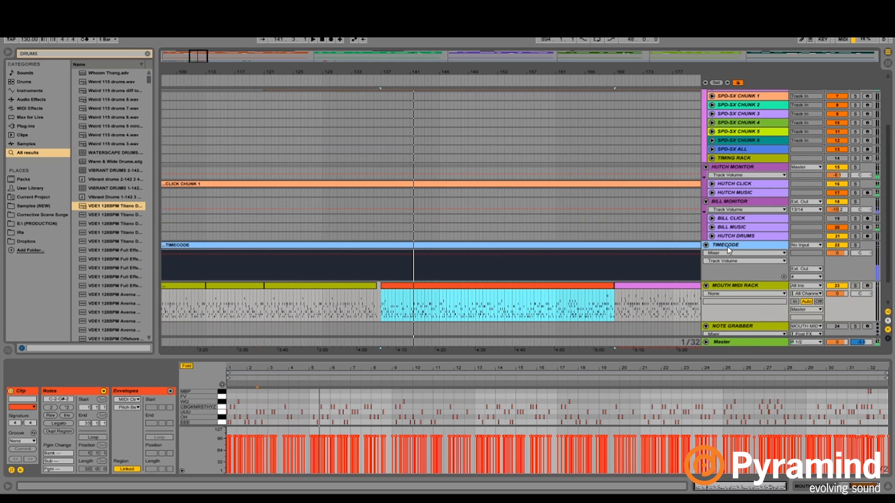
# - Fold the TIMECODE, MOUTH MIDI RACK and NOTE GRABBER tracks and hide the clip's note editor
pyautogui.click(705, 245)
pyautogui.click(705, 254)
pyautogui.click(706, 263)
pyautogui.scroll(3, 718, 239)
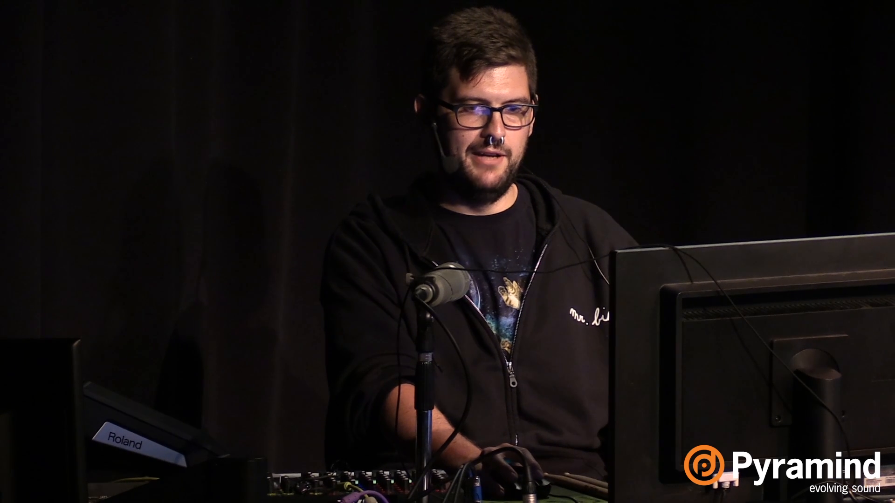
pyautogui.hotkey('ctrl', 'alt', 'l')
# - Unfold the BASS track to show its Speaker On automation around the start of the PLAY CHORD BASS clip
pyautogui.click(712, 144)
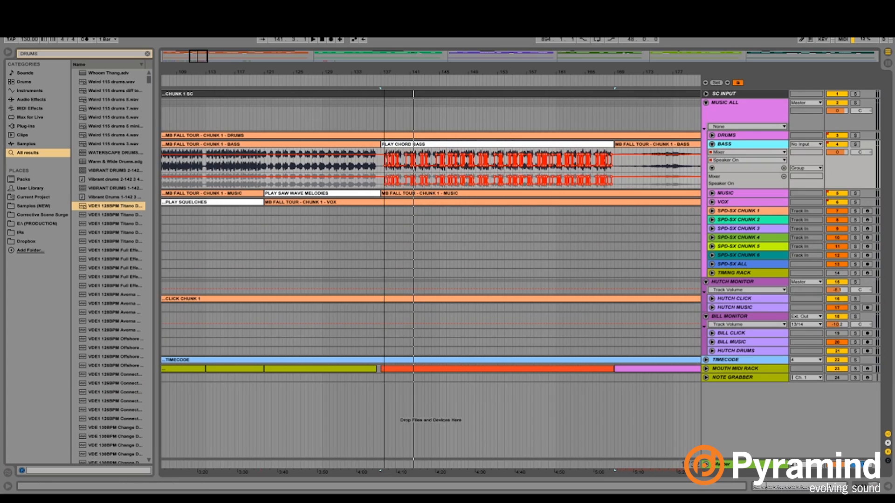
pyautogui.moveTo(384, 72); pyautogui.dragTo(384, 109)
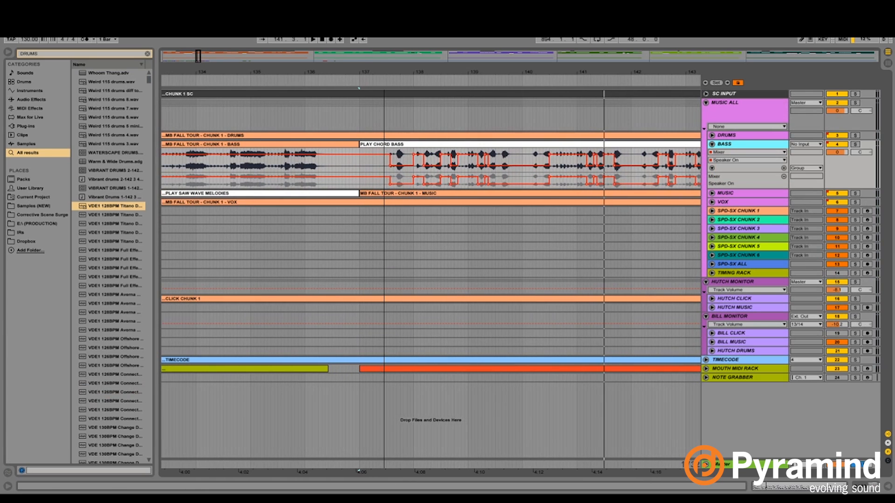
pyautogui.click(415, 152)
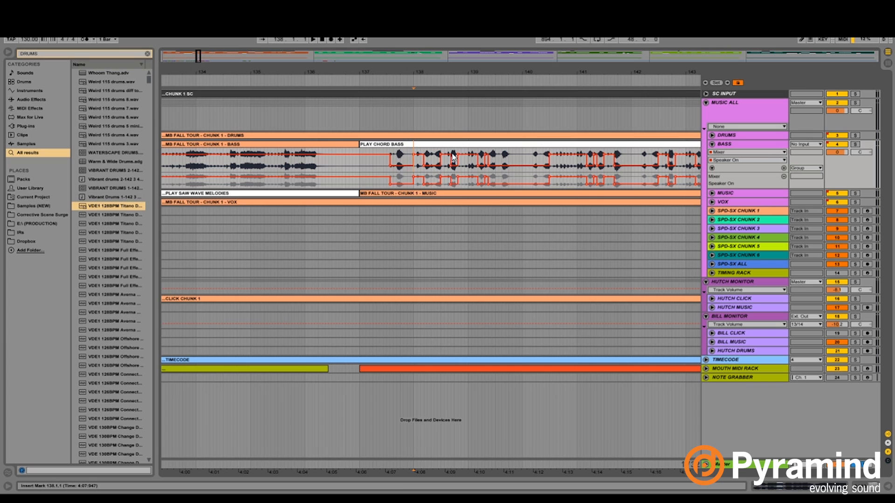
# - Play the PLAY CHORD BASS section from bar 137 with the arrangement view following the playhead
pyautogui.rightClick(377, 169)
pyautogui.click(447, 228)
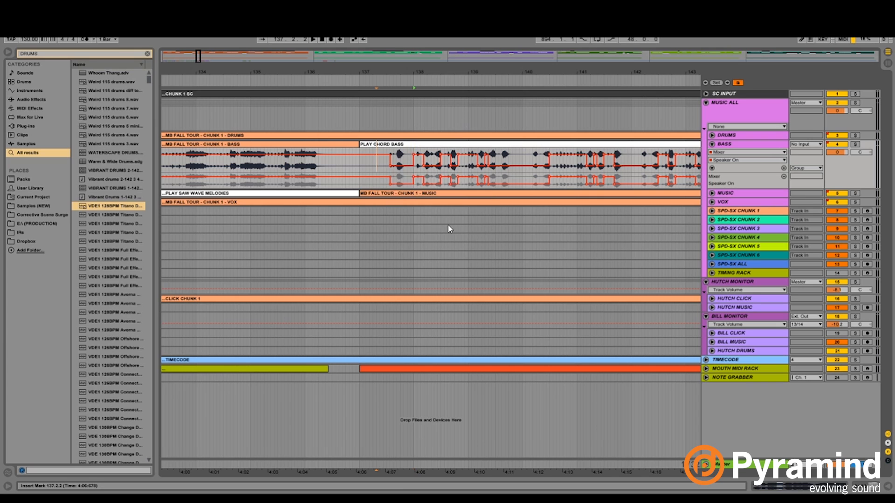
pyautogui.rightClick(381, 174)
pyautogui.click(471, 243)
pyautogui.click(359, 170)
pyautogui.press('space')
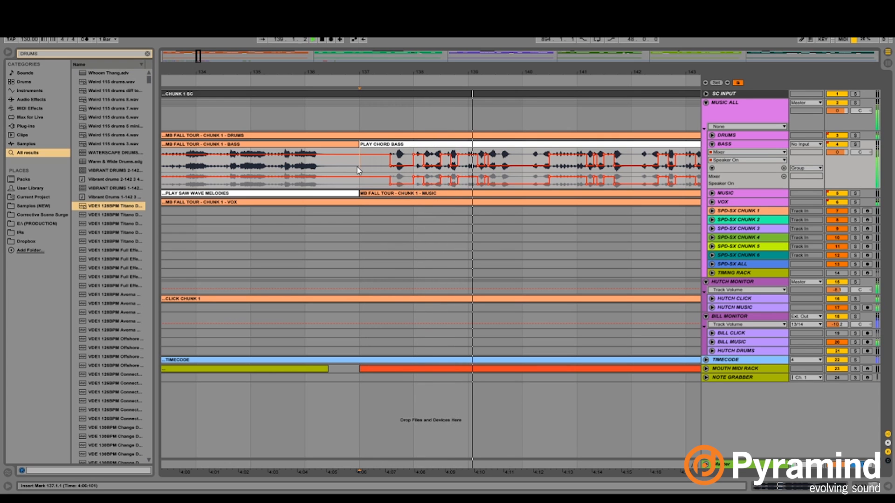
pyautogui.hotkey('ctrl', 'shift', 'f')
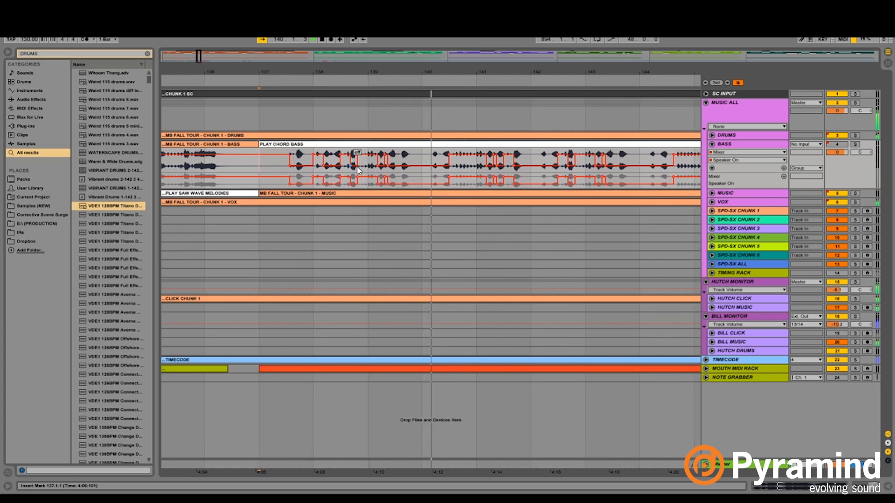